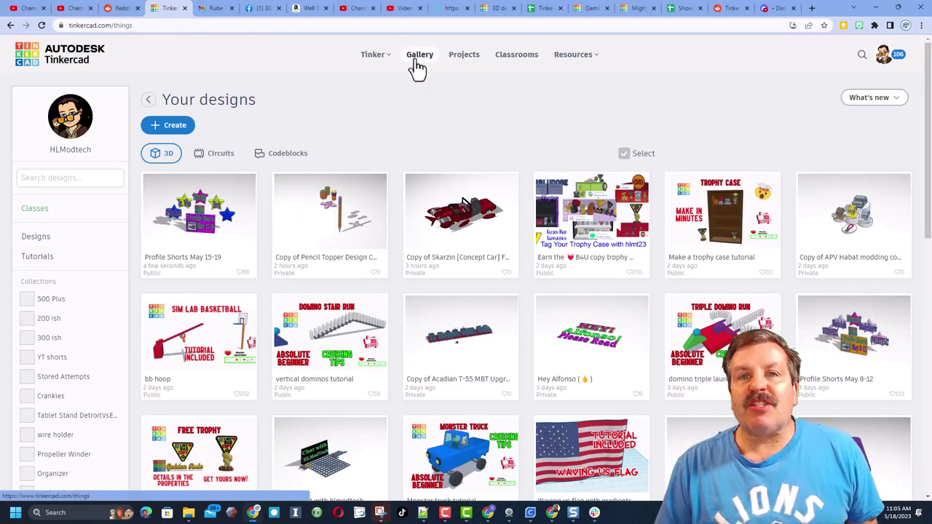
# - Open the gallery's Pencil Topper Design Challenge, react WOW, and make an editable copy with Copy and Tinker
pyautogui.click(417, 62)
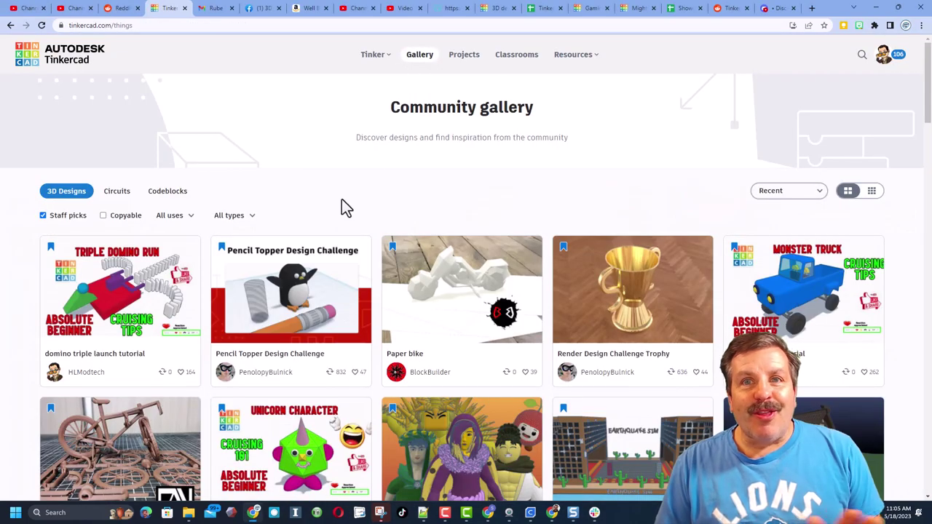
pyautogui.click(295, 323)
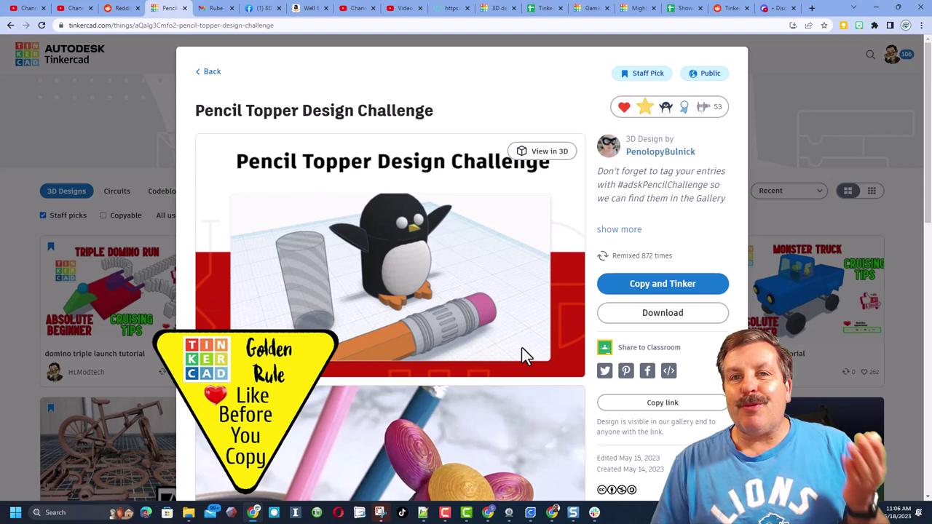
pyautogui.click(646, 107)
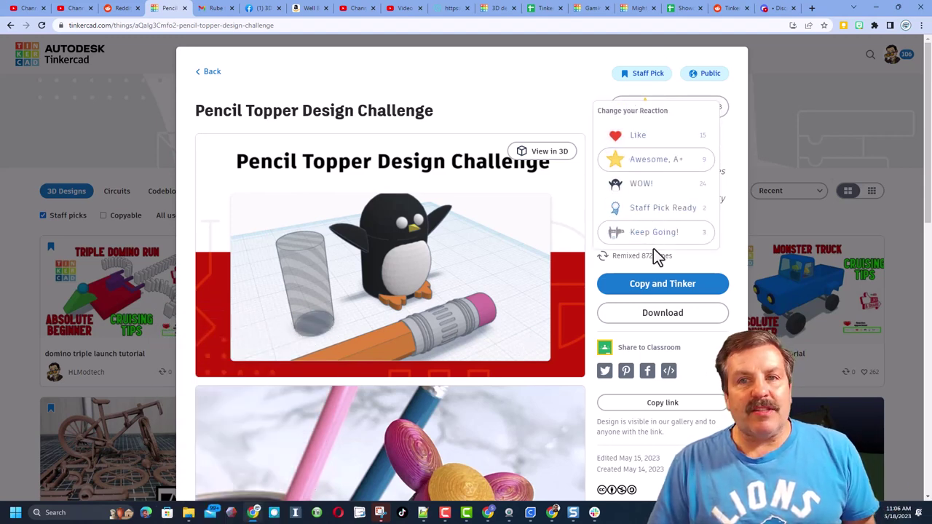
pyautogui.click(542, 98)
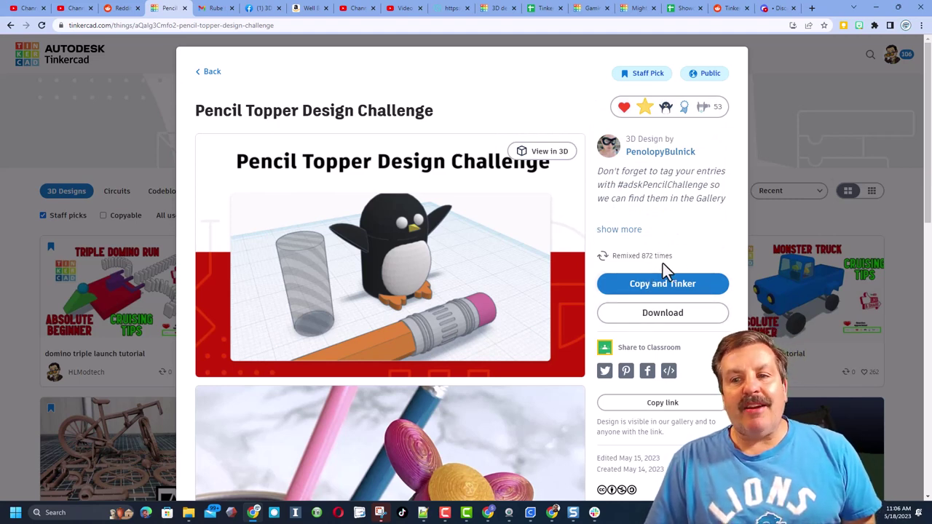
pyautogui.click(703, 107)
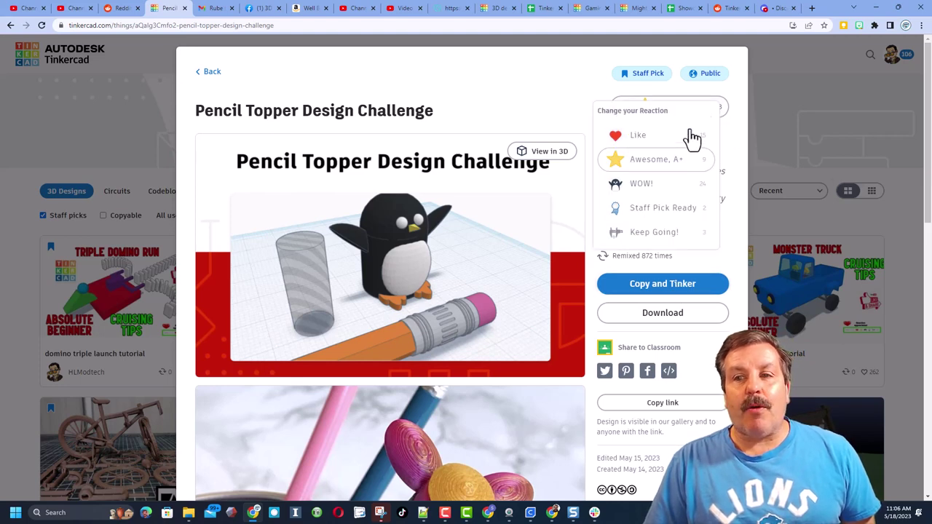
pyautogui.click(673, 186)
pyautogui.click(659, 290)
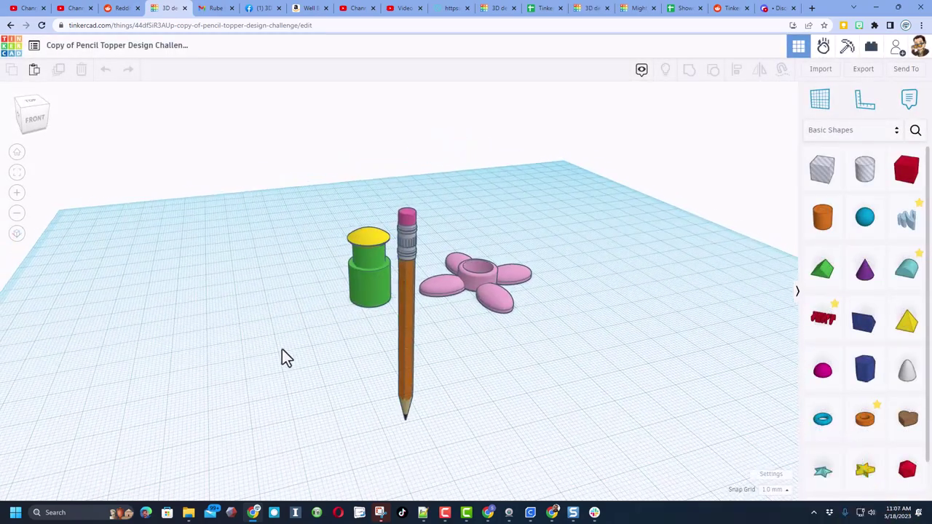
pyautogui.moveTo(284, 358); pyautogui.dragTo(354, 260, button='right')
pyautogui.scroll(5, 361, 374)
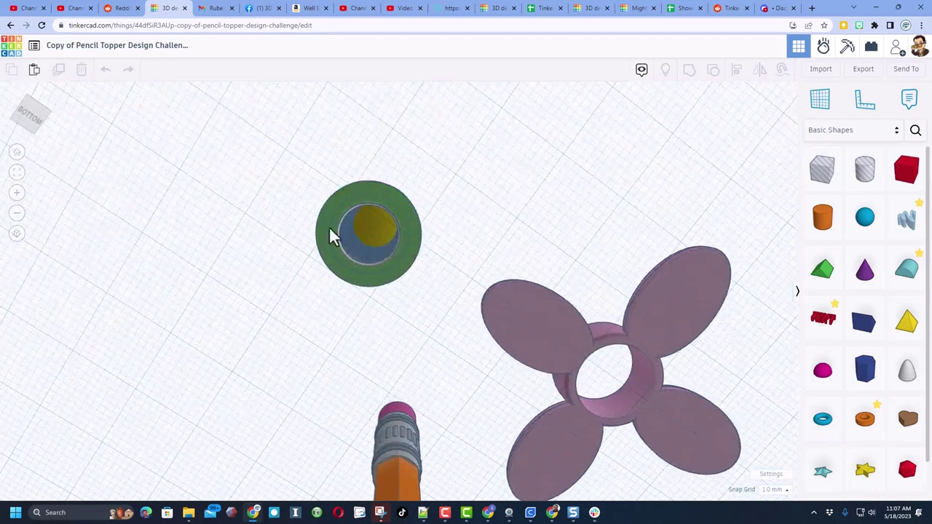
pyautogui.moveTo(337, 240); pyautogui.dragTo(313, 274, button='right')
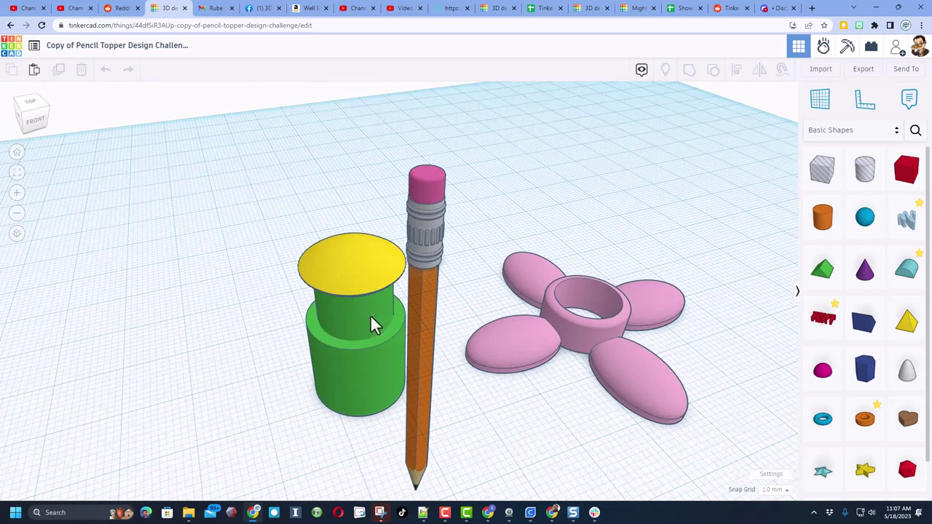
pyautogui.moveTo(307, 308)
pyautogui.mouseDown(button='right')
pyautogui.moveTo(245, 314)
pyautogui.moveTo(243, 358)
pyautogui.moveTo(432, 312)
pyautogui.moveTo(506, 305)
pyautogui.mouseUp(button='right')
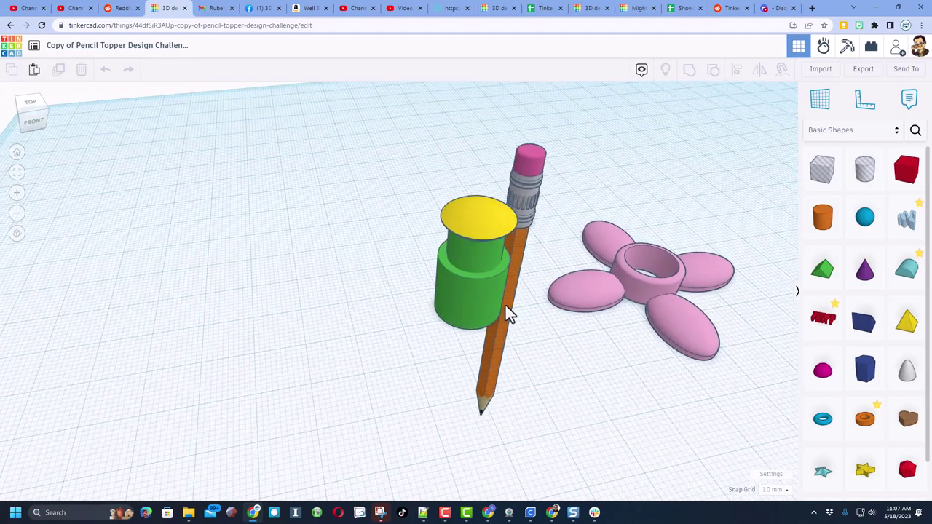
pyautogui.scroll(-3, 508, 335)
pyautogui.moveTo(316, 335); pyautogui.dragTo(232, 286, button='right')
pyautogui.moveTo(325, 338)
pyautogui.mouseDown(button='right')
pyautogui.moveTo(394, 364)
pyautogui.moveTo(458, 285)
pyautogui.mouseUp(button='right')
pyautogui.scroll(2, 415, 371)
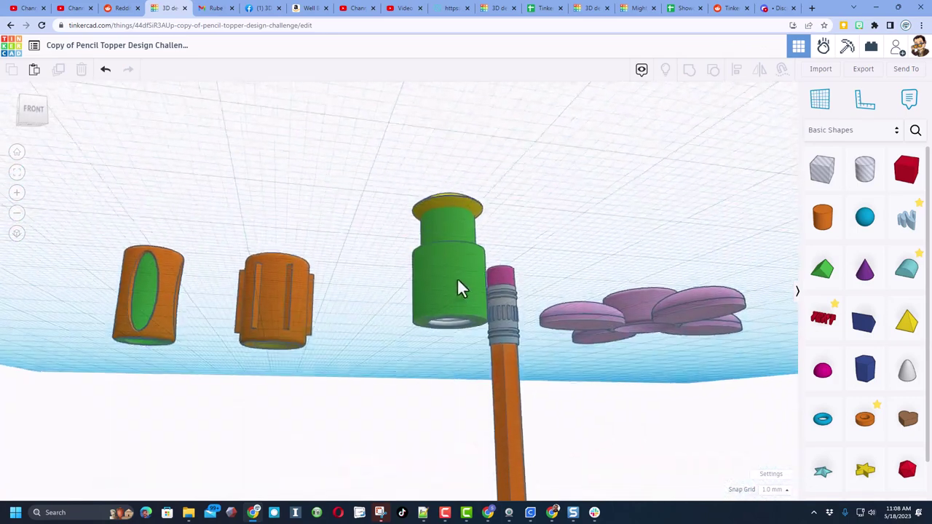
# - Ungroup the green topper and hide its outer green cylinder
pyautogui.click(461, 284)
pyautogui.moveTo(590, 232); pyautogui.dragTo(714, 73, button='right')
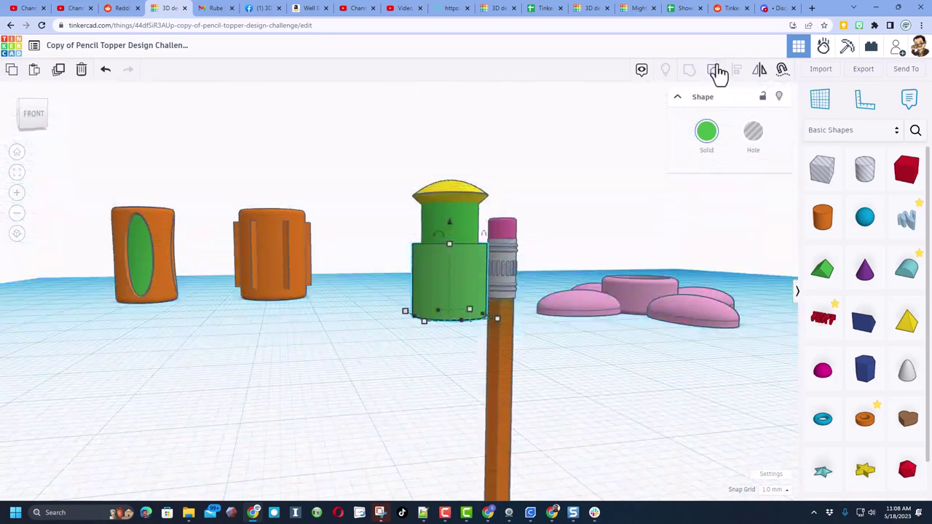
pyautogui.click(713, 69)
pyautogui.click(450, 298)
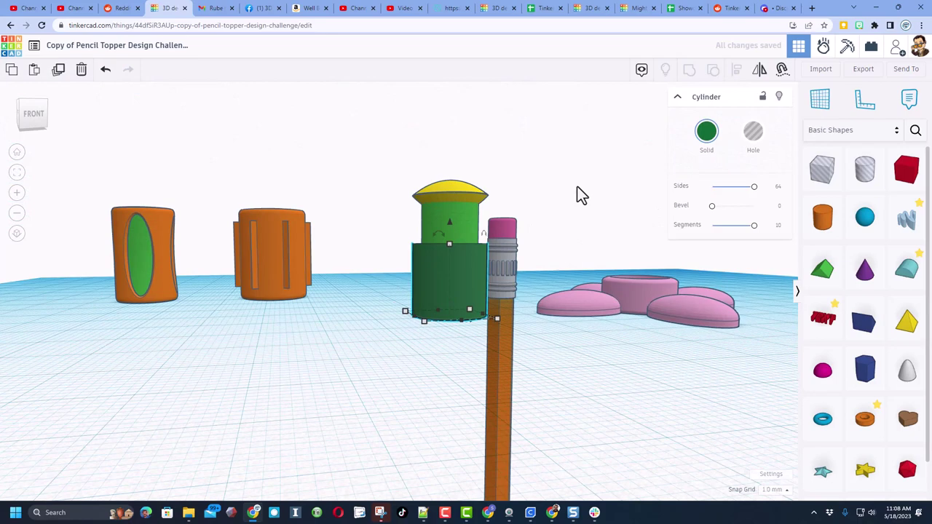
pyautogui.click(371, 348)
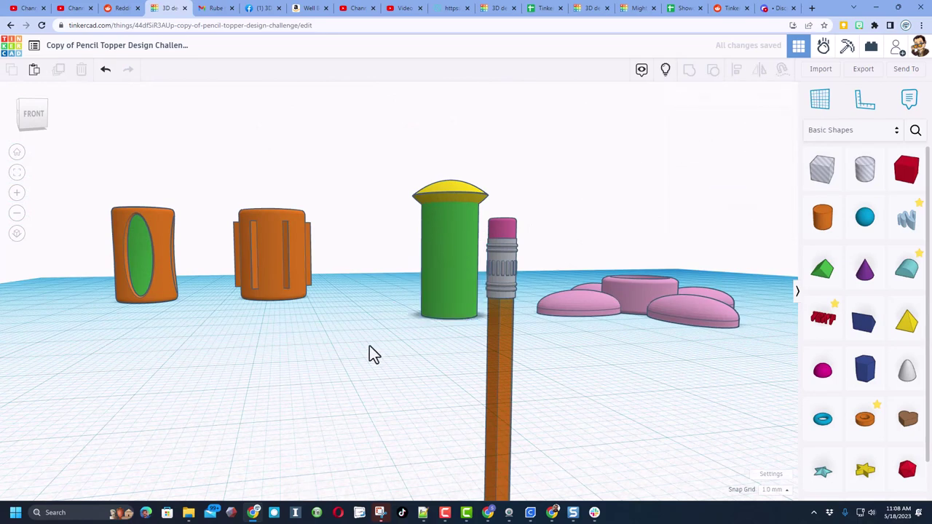
pyautogui.click(429, 293)
pyautogui.click(779, 97)
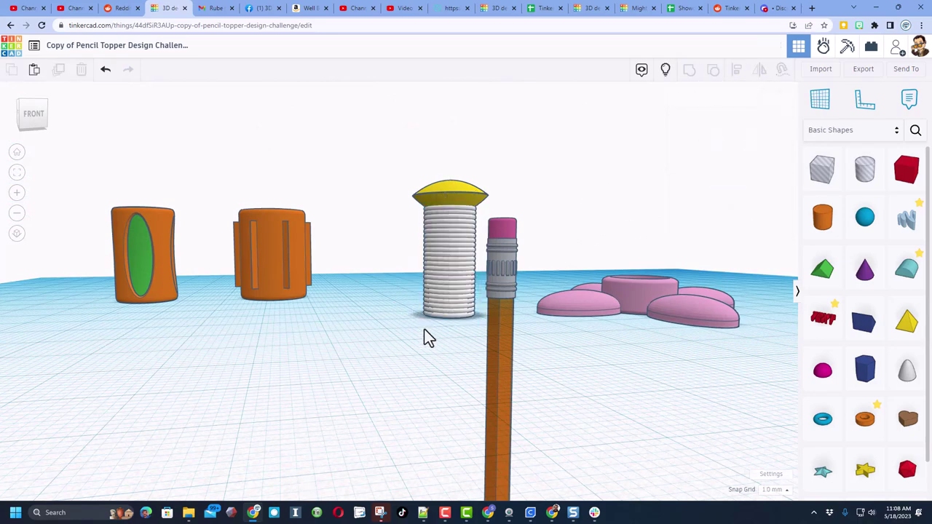
# - Turn the ribbed inner cylinder into a hole
pyautogui.click(439, 301)
pyautogui.moveTo(440, 301); pyautogui.dragTo(437, 281, button='right')
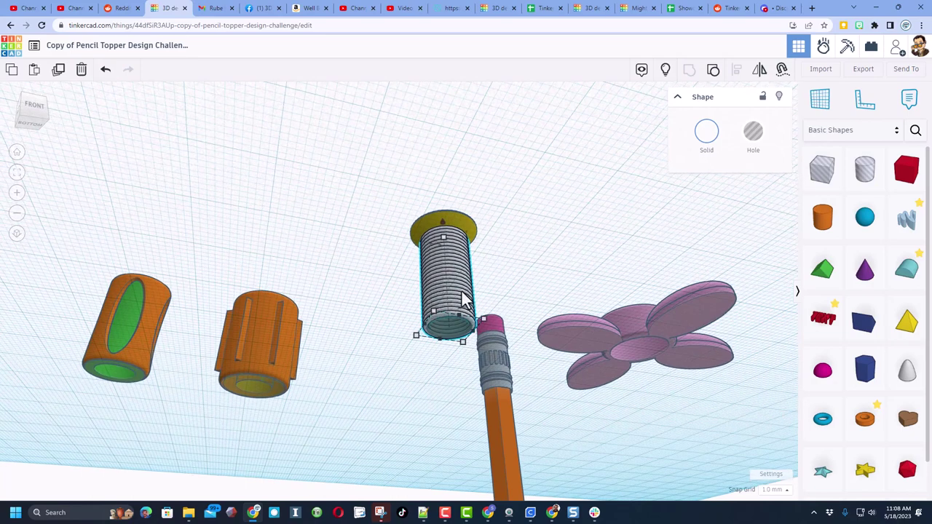
pyautogui.moveTo(500, 265); pyautogui.dragTo(474, 315, button='right')
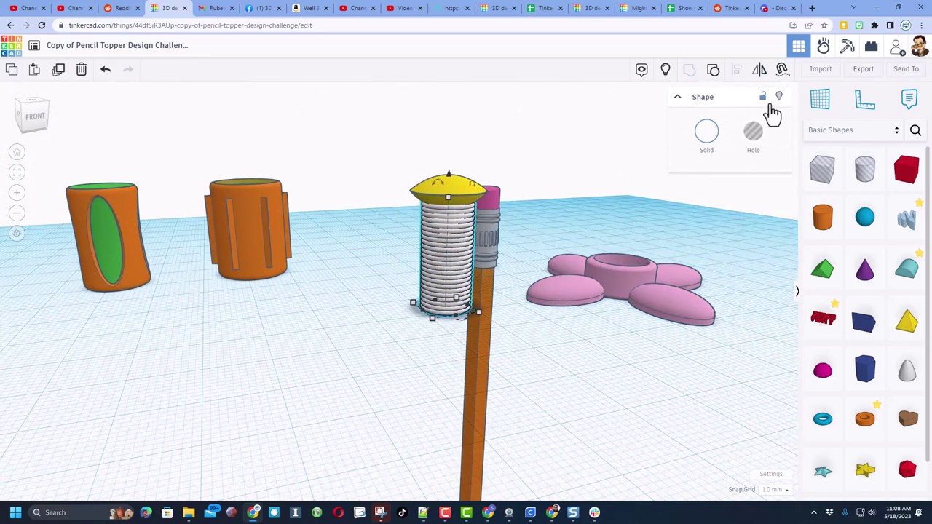
pyautogui.press('h')
pyautogui.click(302, 492)
pyautogui.click(426, 312)
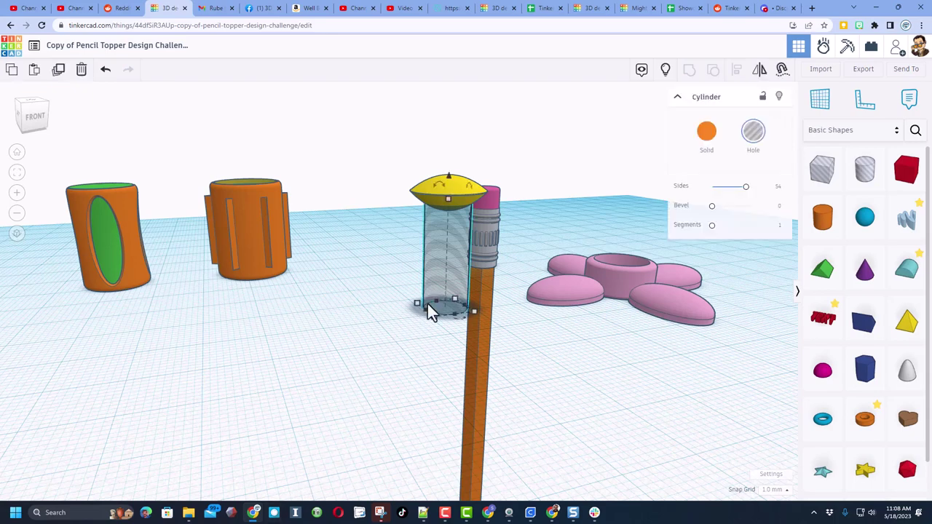
pyautogui.moveTo(429, 313); pyautogui.dragTo(441, 327, button='right')
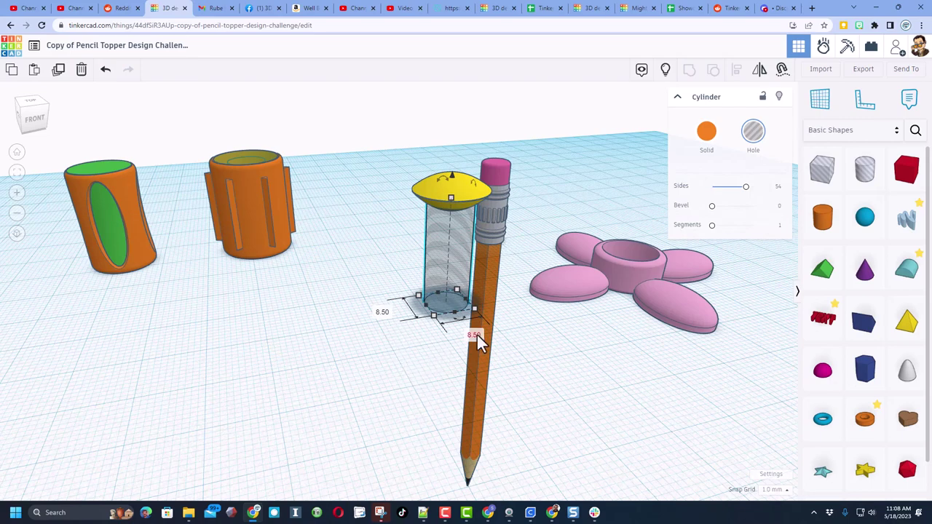
pyautogui.click(430, 376)
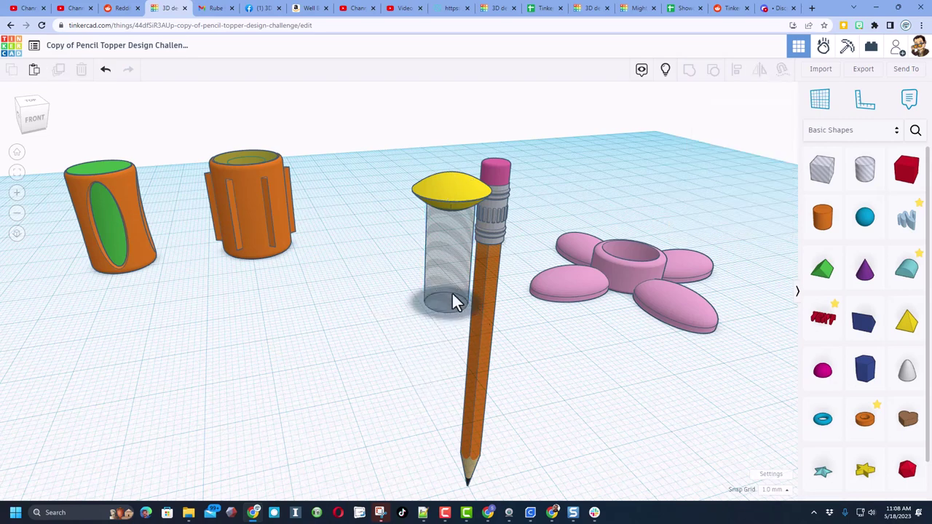
# - Duplicate the hole cylinder and shift the copy to the left
pyautogui.click(452, 295)
pyautogui.hotkey('ctrl', 'd')
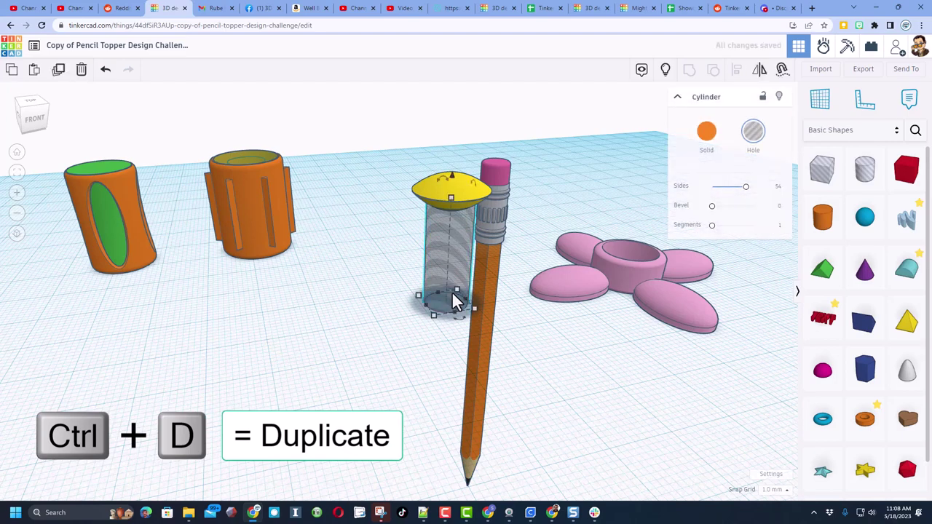
pyautogui.press('Left')
pyautogui.press('Left')
pyautogui.press('Left')
pyautogui.press('Left')
pyautogui.press('Left')
pyautogui.press('Left')
pyautogui.press('Left')
pyautogui.press('Left')
pyautogui.press('Left')
pyautogui.press('Left')
pyautogui.hotkey('shift', 'Left')
pyautogui.hotkey('shift', 'Left')
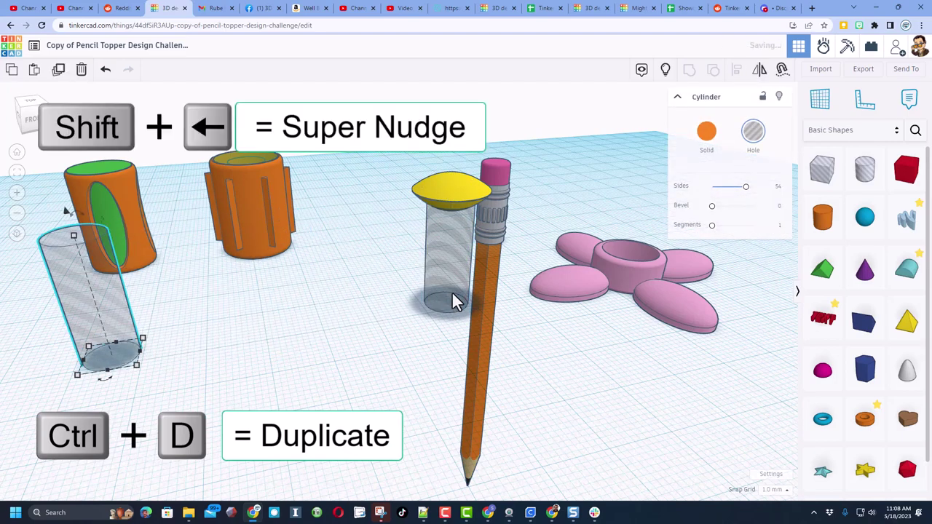
# - Search the shapes for 'hyper' and pick the Hyperboloid
pyautogui.click(916, 132)
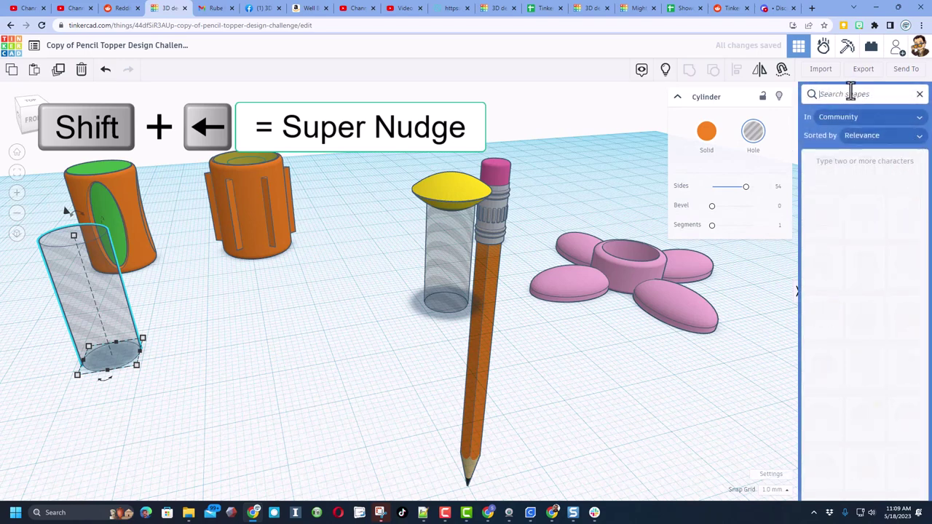
pyautogui.write('hyper')
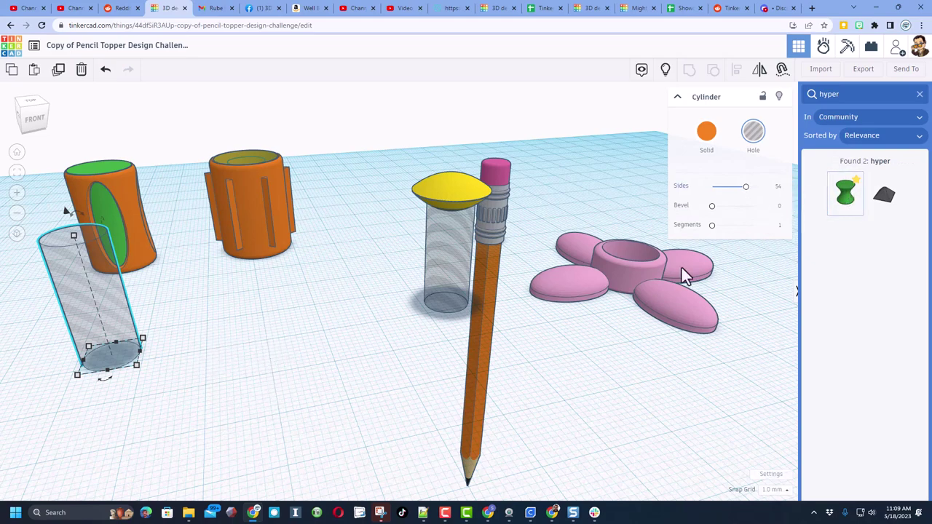
pyautogui.click(849, 195)
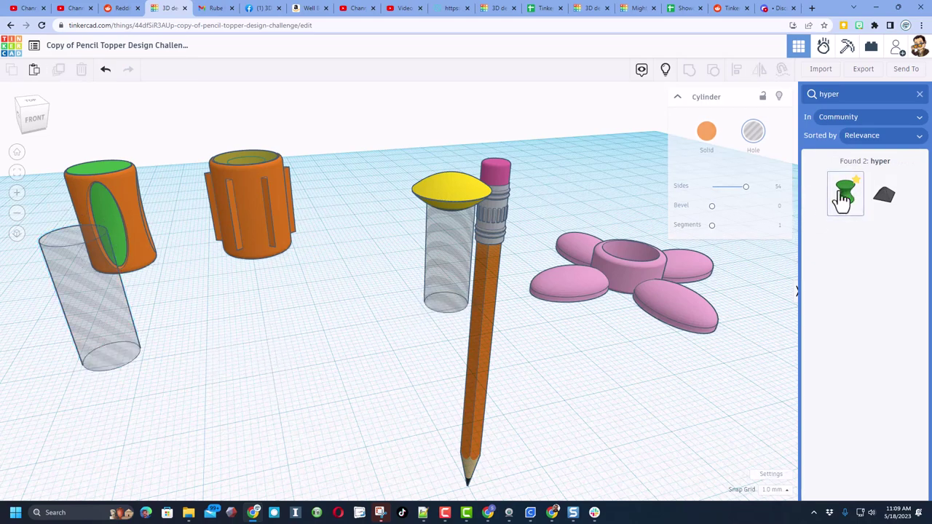
# - Place the Hyperboloid over the pencil with height 22, outer radius 6 and 60 sides
pyautogui.click(283, 357)
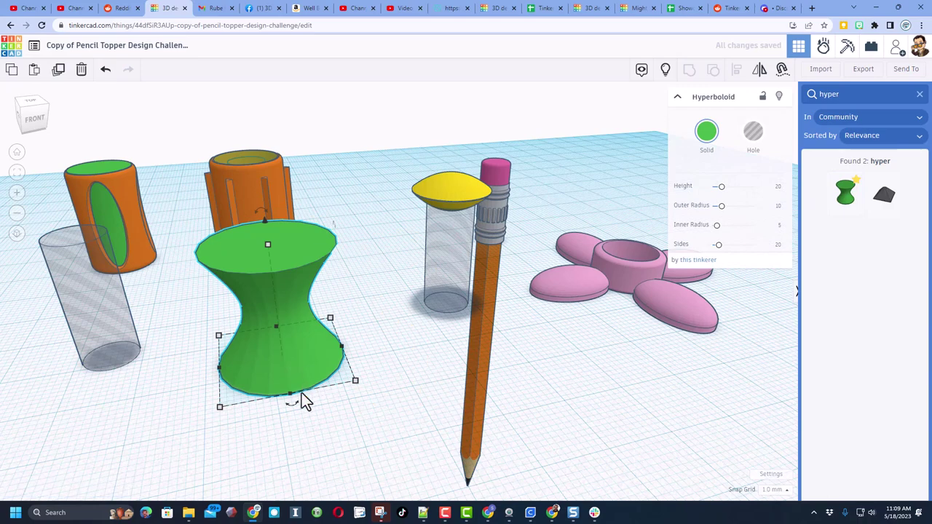
pyautogui.moveTo(303, 394); pyautogui.dragTo(478, 325)
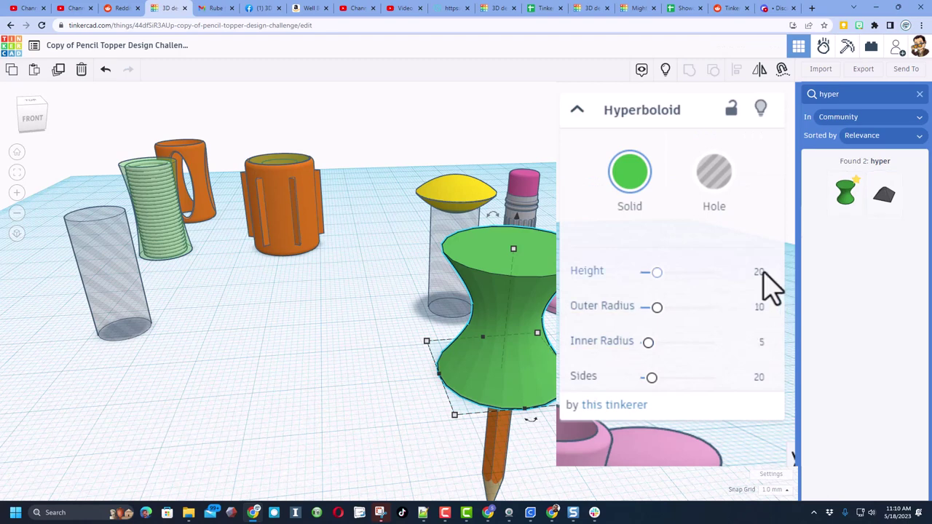
pyautogui.click(761, 272)
pyautogui.write('22')
pyautogui.press('Return')
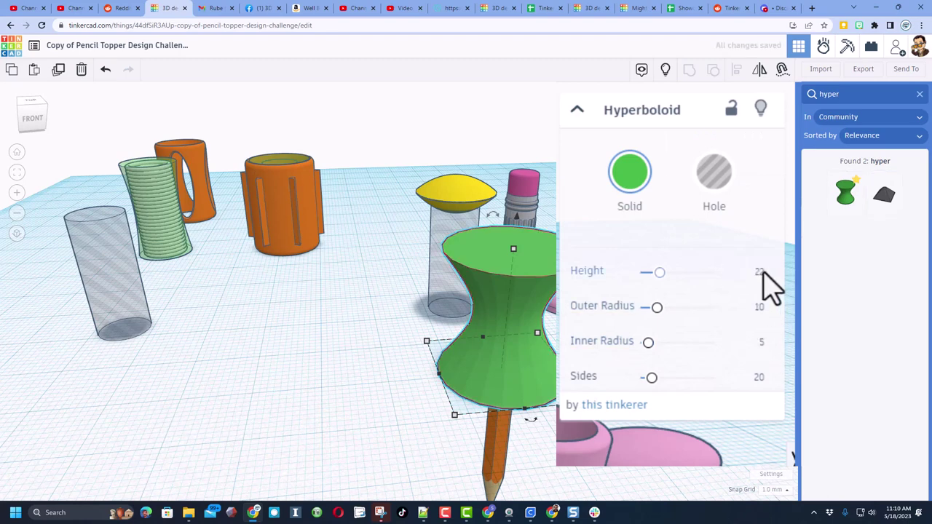
pyautogui.click(758, 311)
pyautogui.write('6')
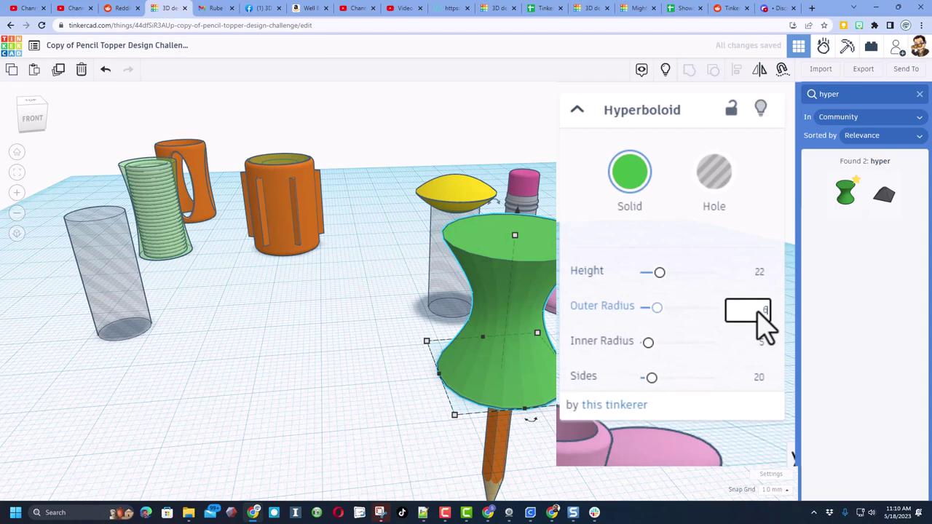
pyautogui.press('Return')
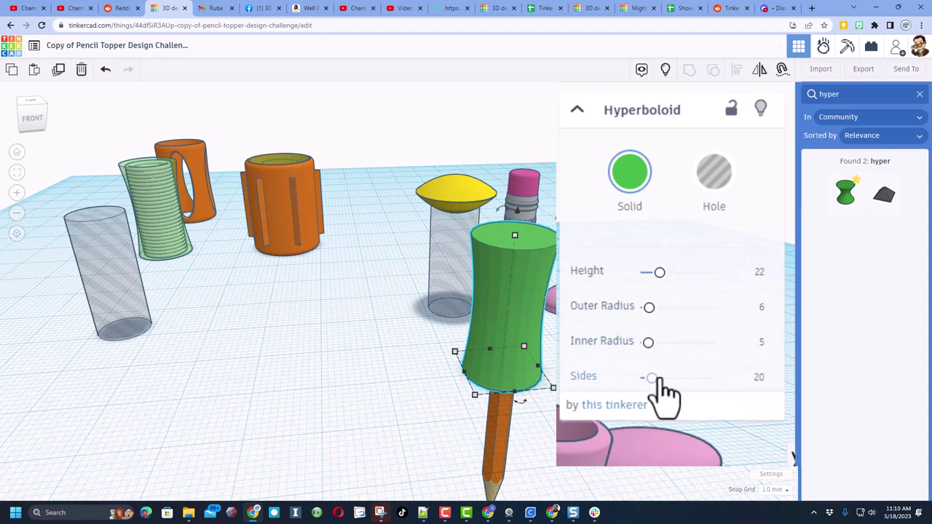
pyautogui.moveTo(652, 378); pyautogui.dragTo(736, 378)
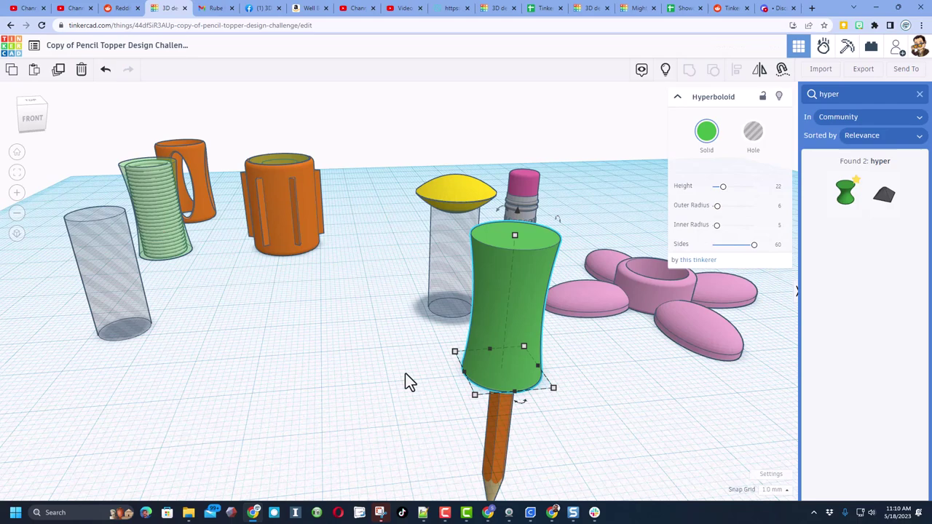
pyautogui.moveTo(407, 382); pyautogui.dragTo(250, 314, button='right')
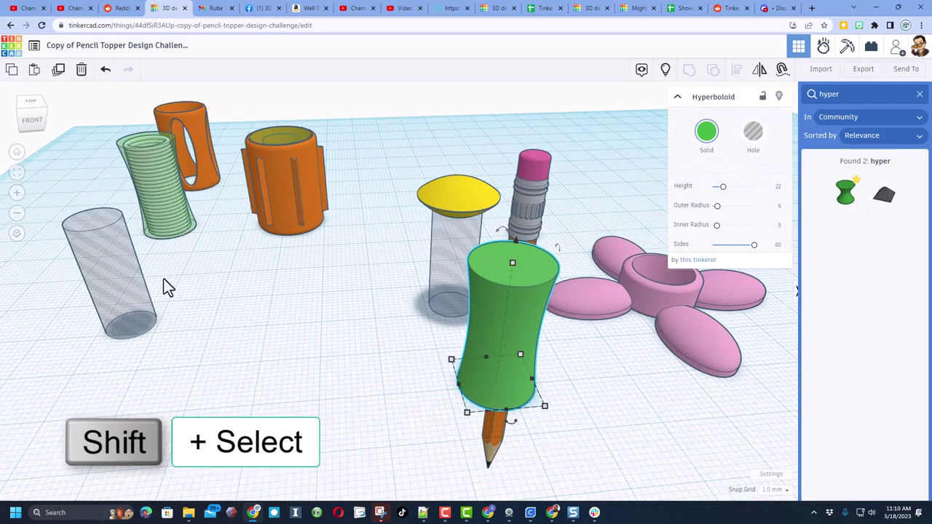
# - Align the hyperboloid to the transparent cylinder, centring it on both axes
pyautogui.keyDown('shift'); pyautogui.click(114, 304); pyautogui.keyUp('shift')
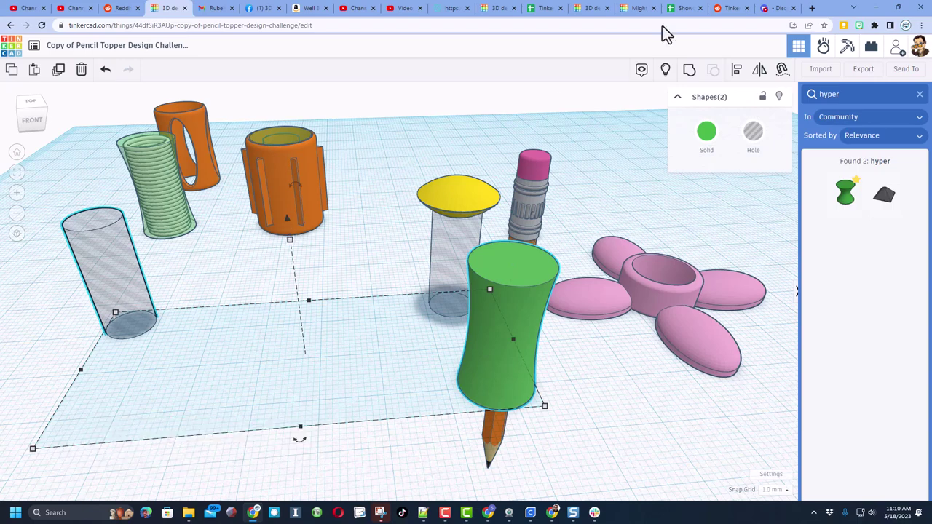
pyautogui.click(736, 69)
pyautogui.click(129, 302)
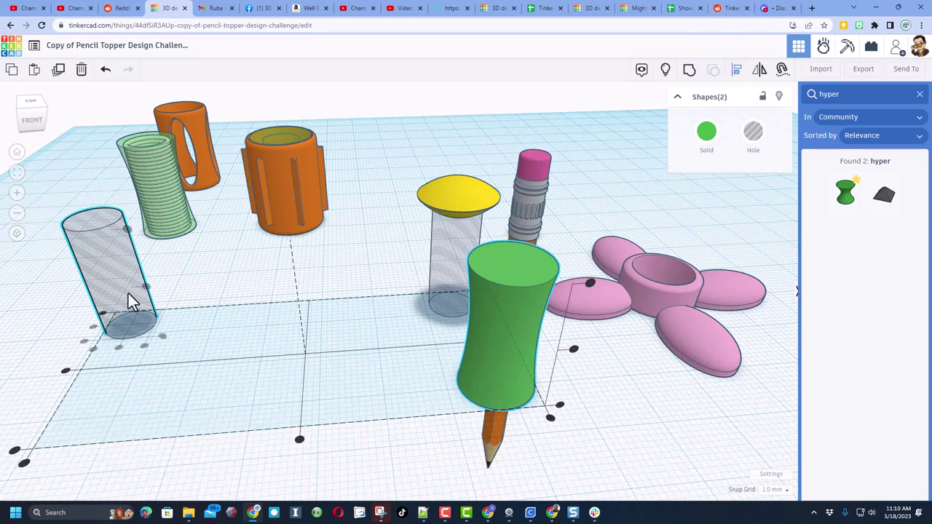
pyautogui.click(120, 350)
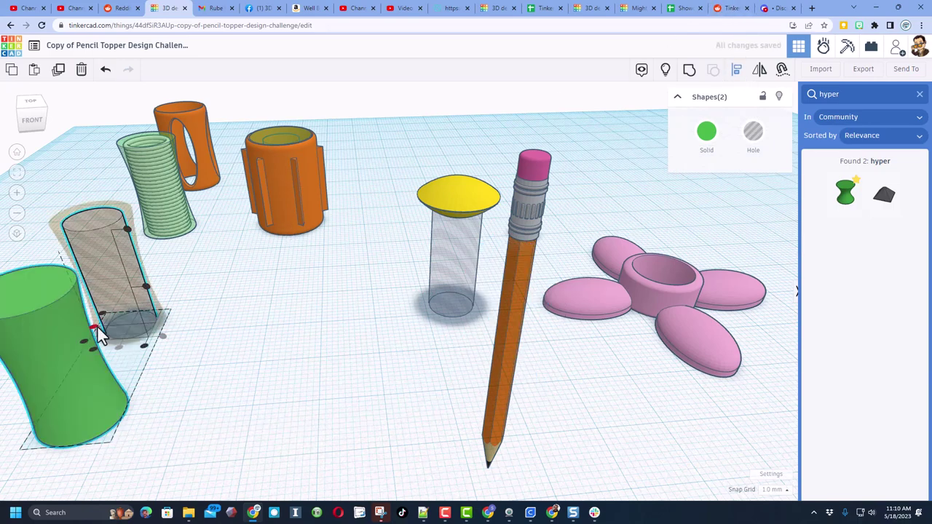
pyautogui.click(102, 335)
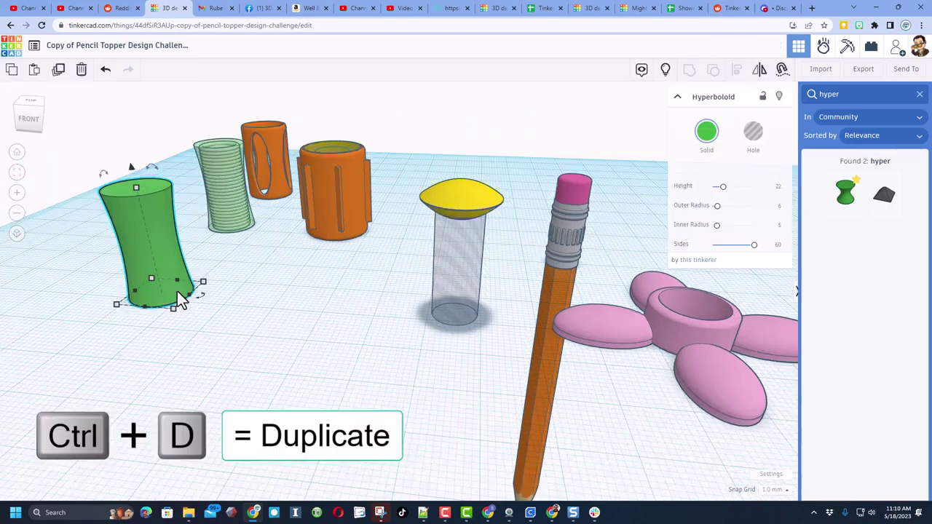
pyautogui.click(204, 280)
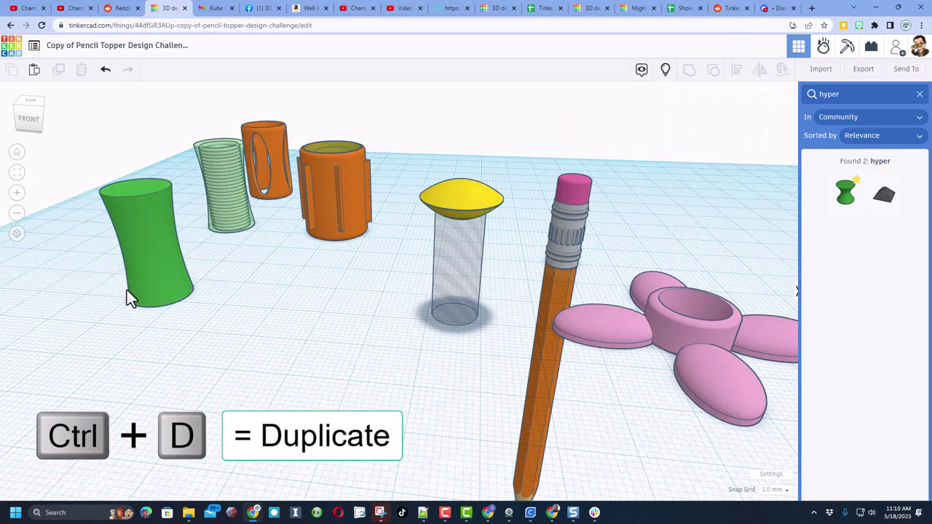
# - Duplicate the green hyperboloid and shift the copy to its right
pyautogui.click(141, 277)
pyautogui.hotkey('ctrl', 'd')
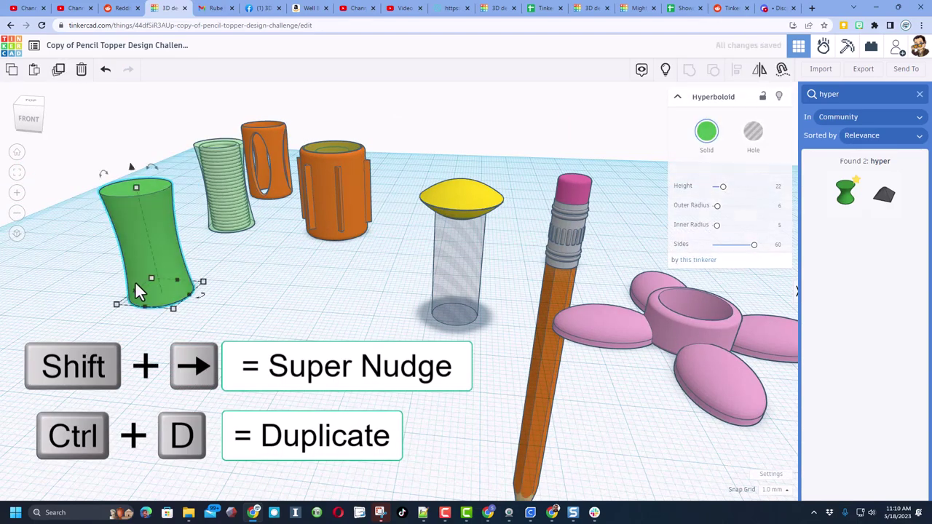
pyautogui.hotkey('shift', 'Right')
pyautogui.hotkey('shift', 'Right')
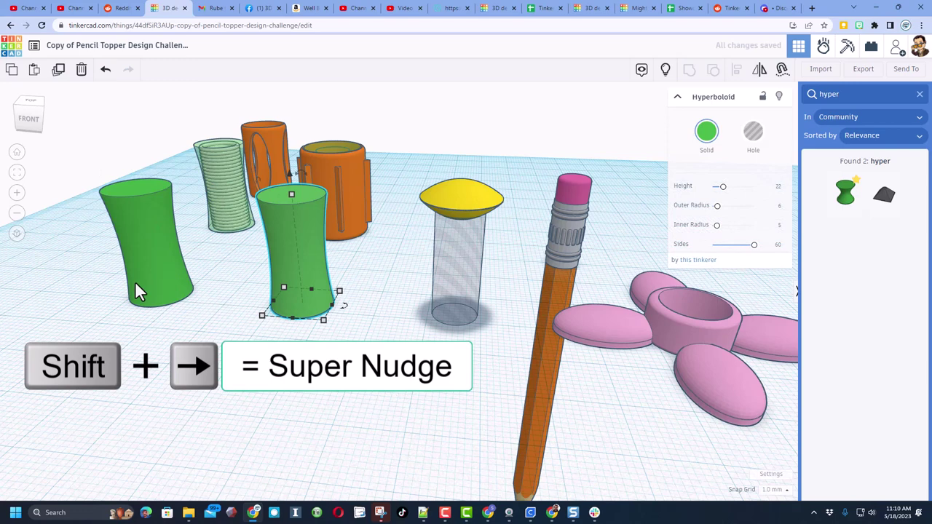
pyautogui.click(193, 347)
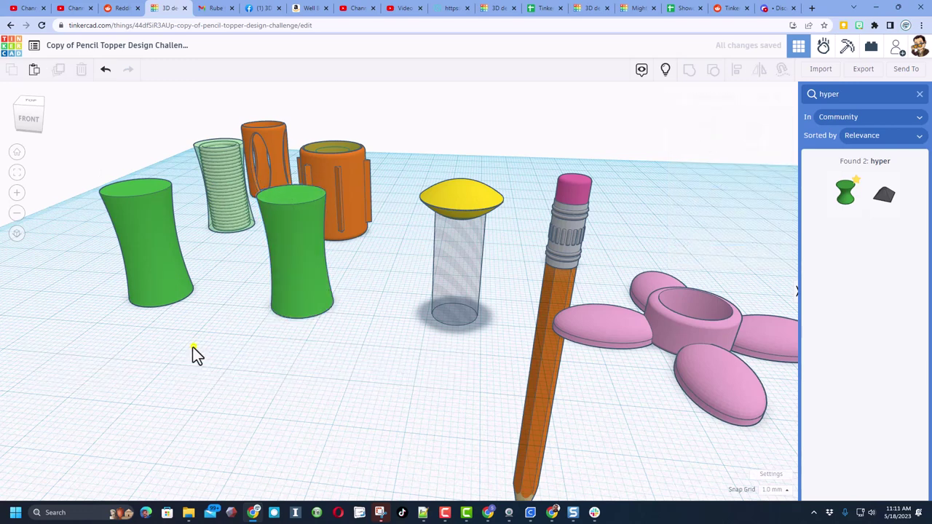
pyautogui.moveTo(126, 287); pyautogui.dragTo(159, 299)
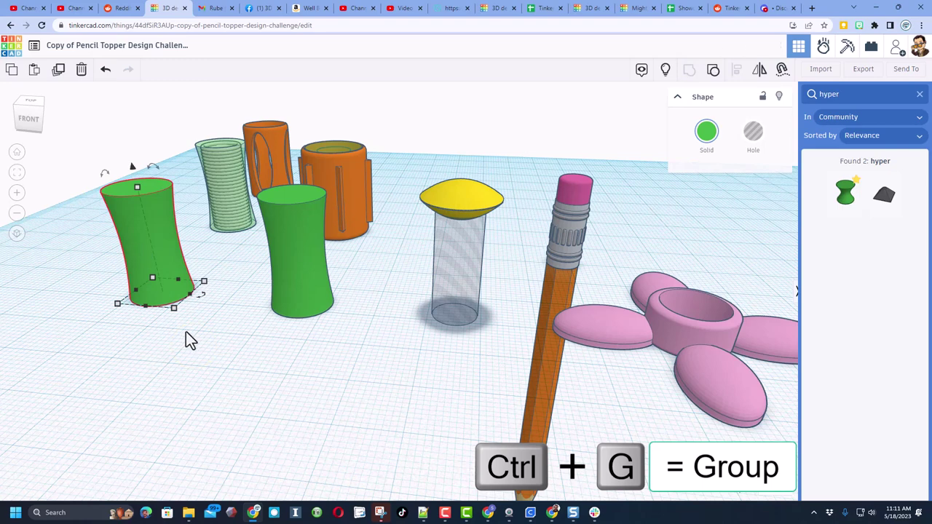
pyautogui.click(273, 375)
pyautogui.click(303, 281)
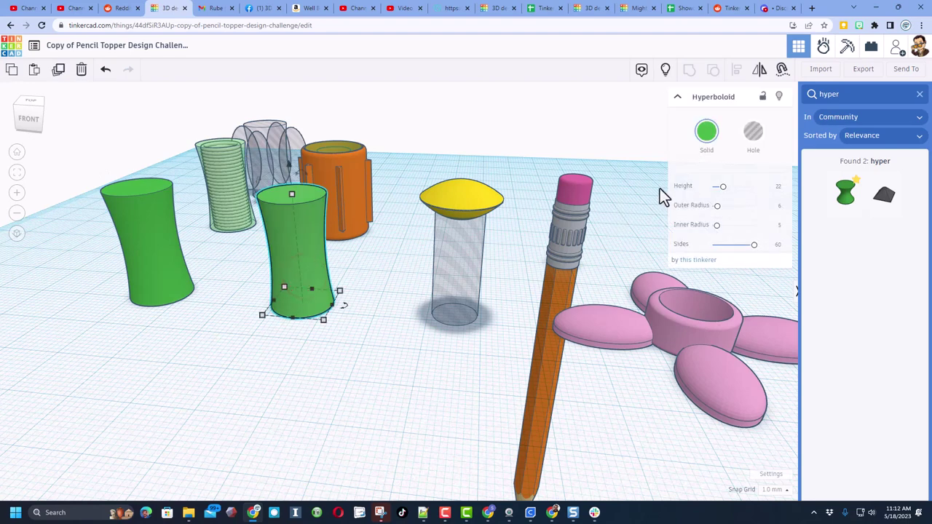
# - Set the copy to outer radius 6.3, inner radius 5.5 and make it a hole
pyautogui.click(778, 206)
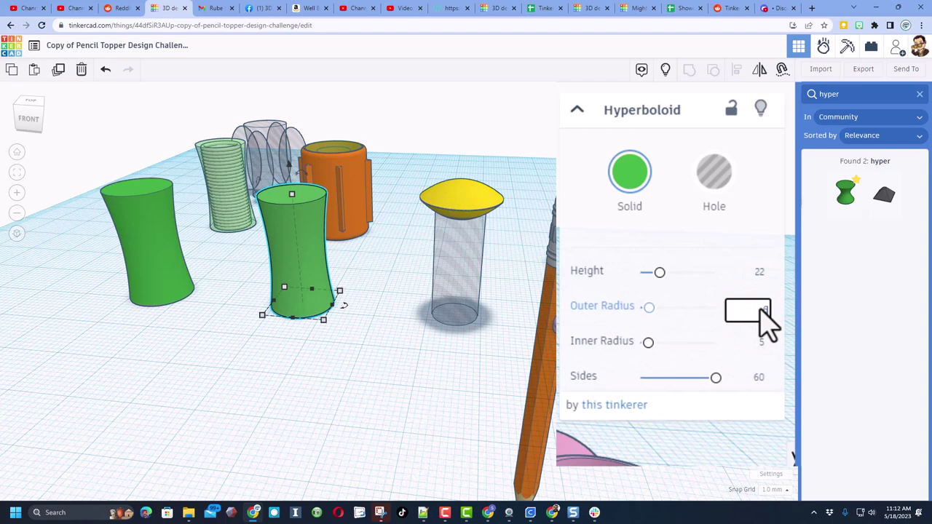
pyautogui.write('6.3')
pyautogui.press('Return')
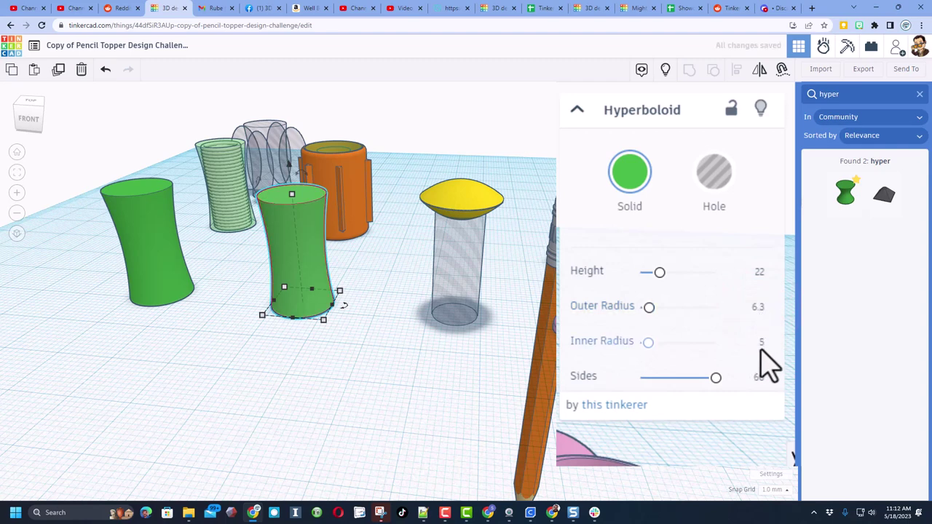
pyautogui.click(762, 344)
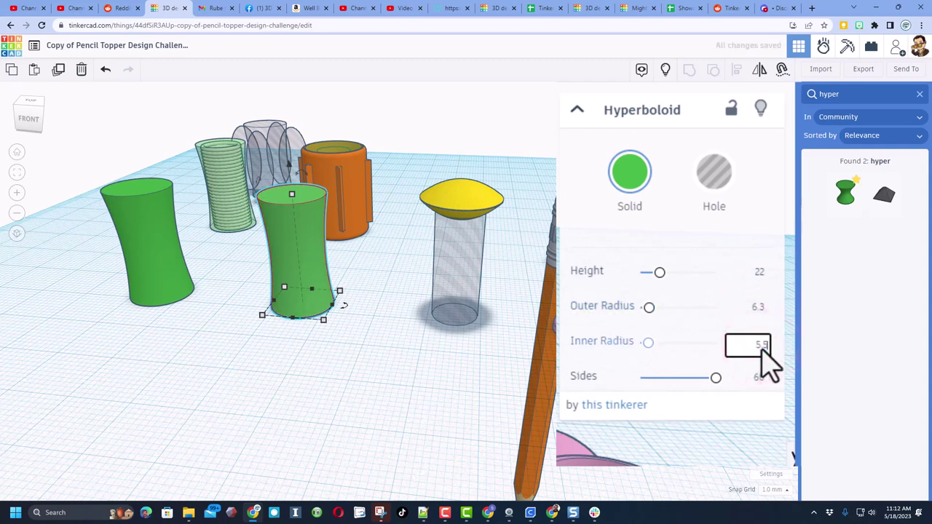
pyautogui.write('5.5')
pyautogui.press('Return')
pyautogui.click(715, 187)
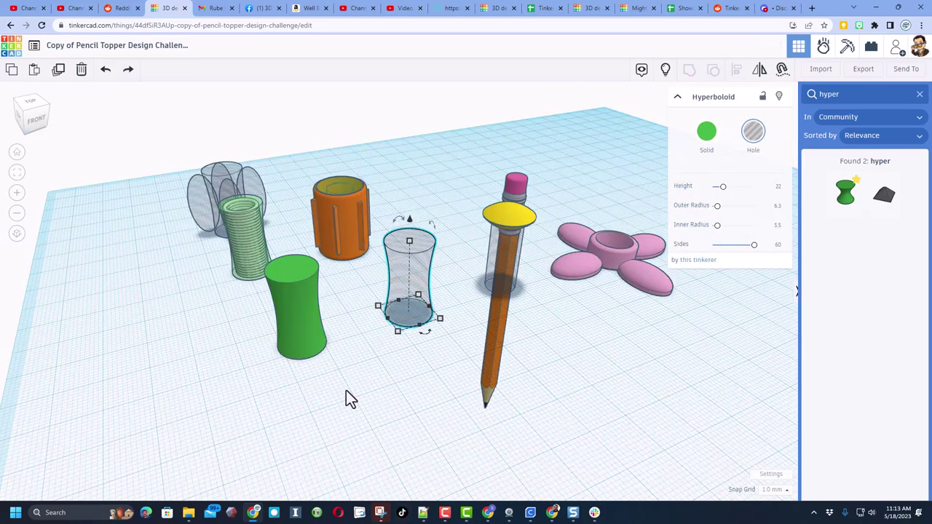
# - Center the hyperboloid hole inside the green solid hyperboloid
pyautogui.click(346, 395)
pyautogui.moveTo(308, 376); pyautogui.dragTo(426, 314)
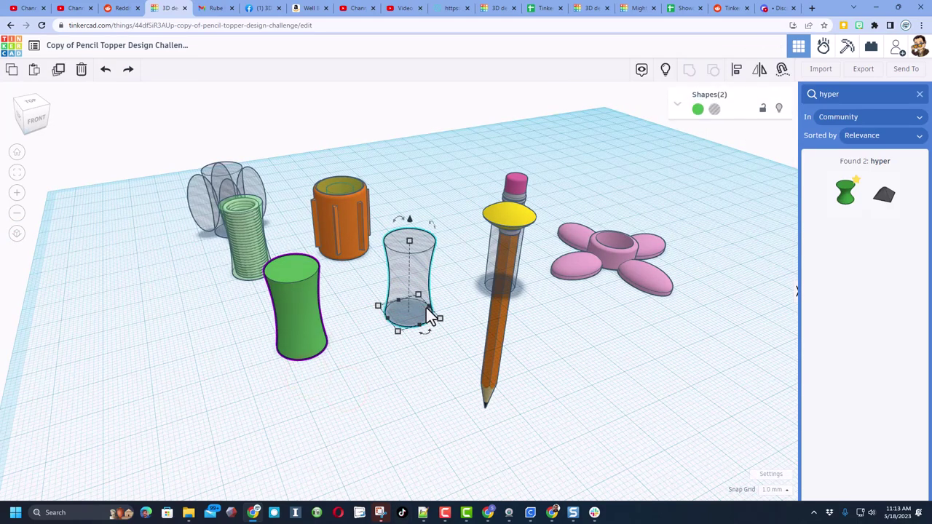
pyautogui.press('l')
pyautogui.click(307, 337)
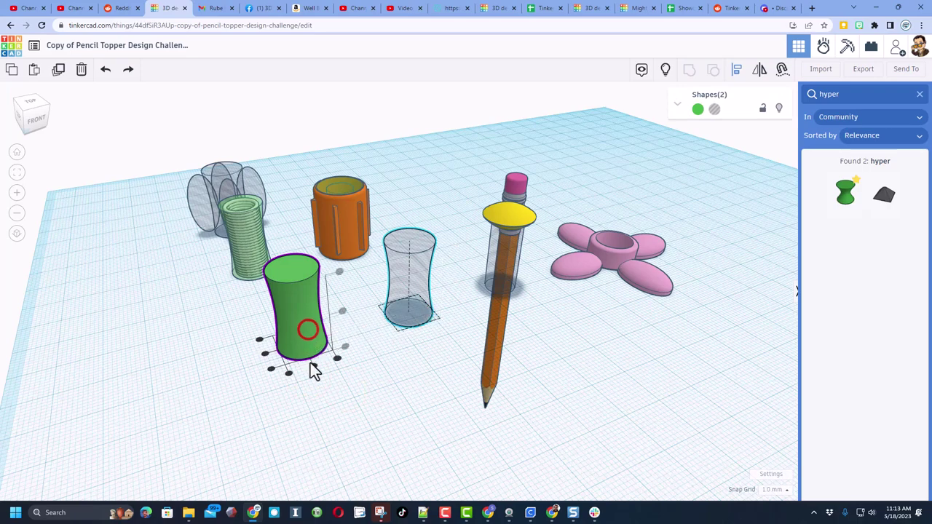
pyautogui.click(314, 366)
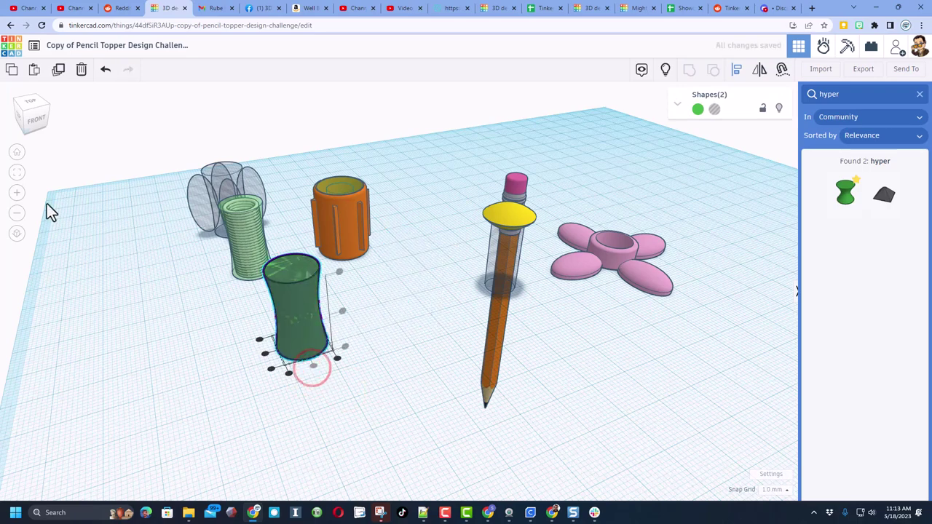
# - Hide the hole, lock the green hyperboloid, then show all shapes again
pyautogui.click(21, 114)
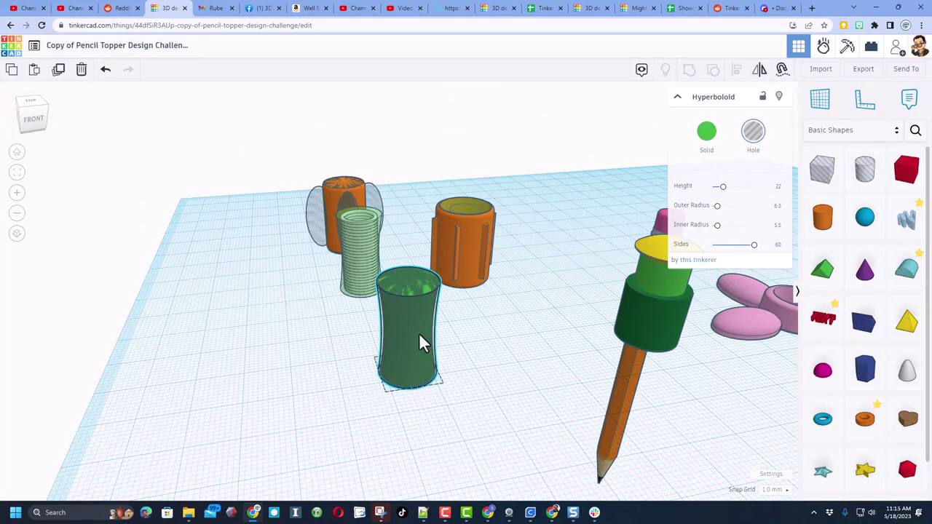
pyautogui.click(780, 99)
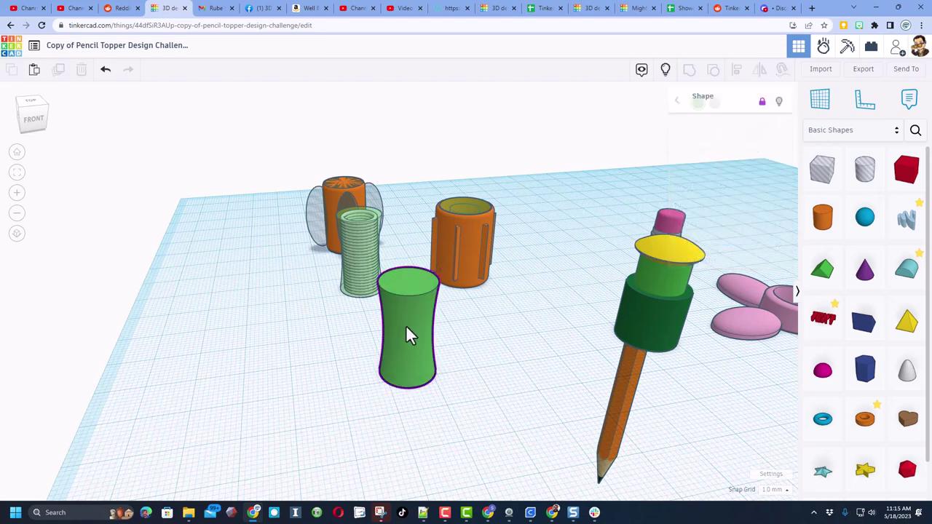
pyautogui.click(762, 108)
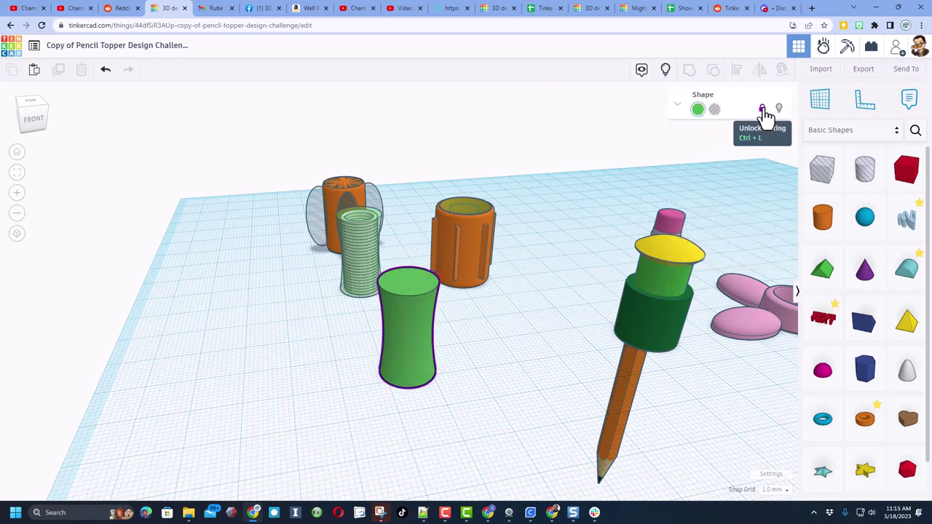
pyautogui.click(665, 70)
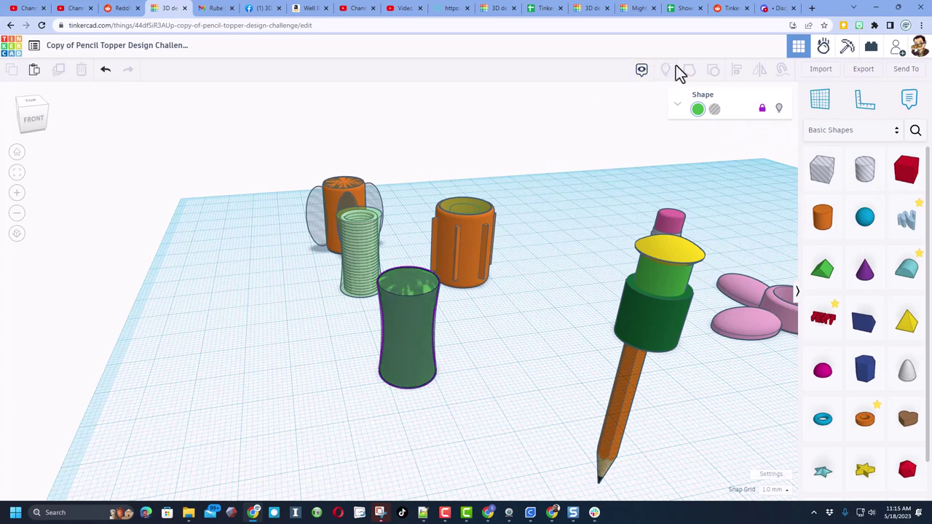
pyautogui.click(478, 368)
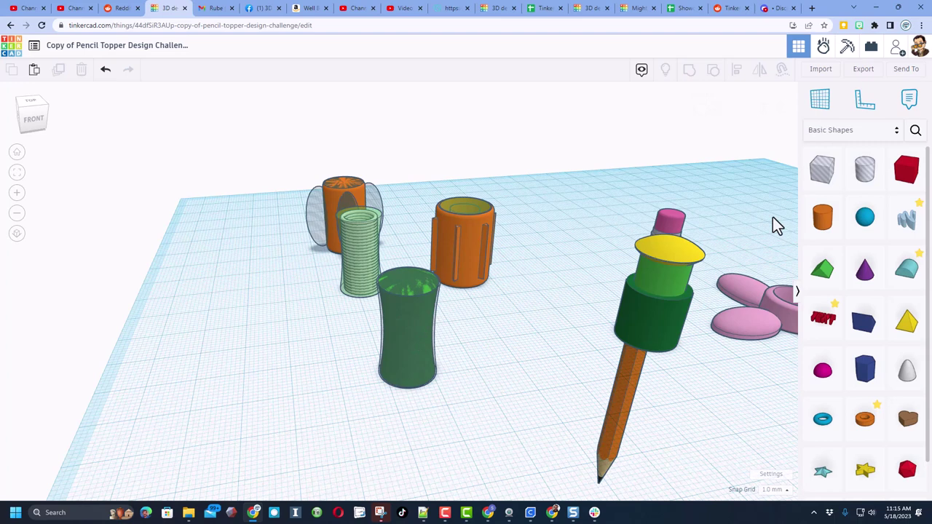
# - Add a cylinder with height 13.2, bevel 1 and 5 bevel segments
pyautogui.moveTo(810, 227); pyautogui.dragTo(496, 359)
pyautogui.keyDown('shift'); pyautogui.moveTo(489, 321); pyautogui.dragTo(512, 244); pyautogui.keyUp('shift')
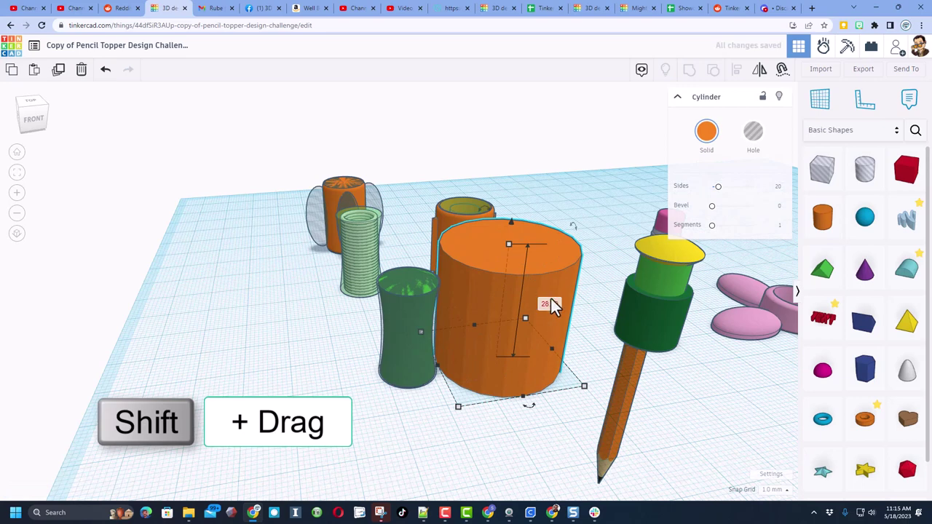
pyautogui.write('13.2')
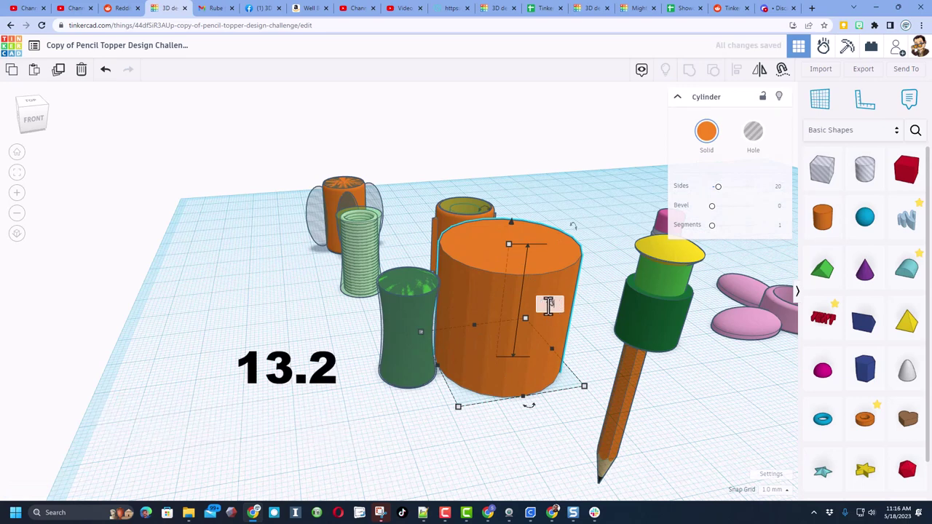
pyautogui.press('Return')
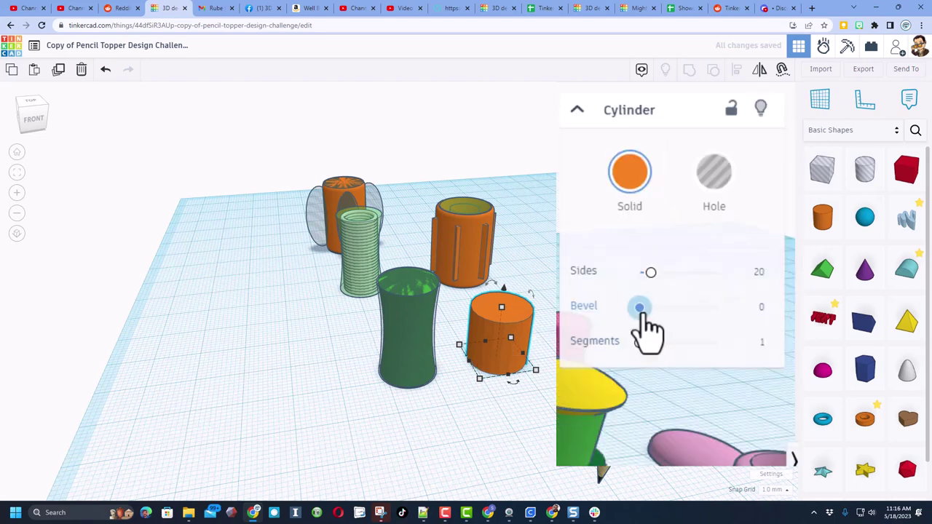
pyautogui.click(762, 312)
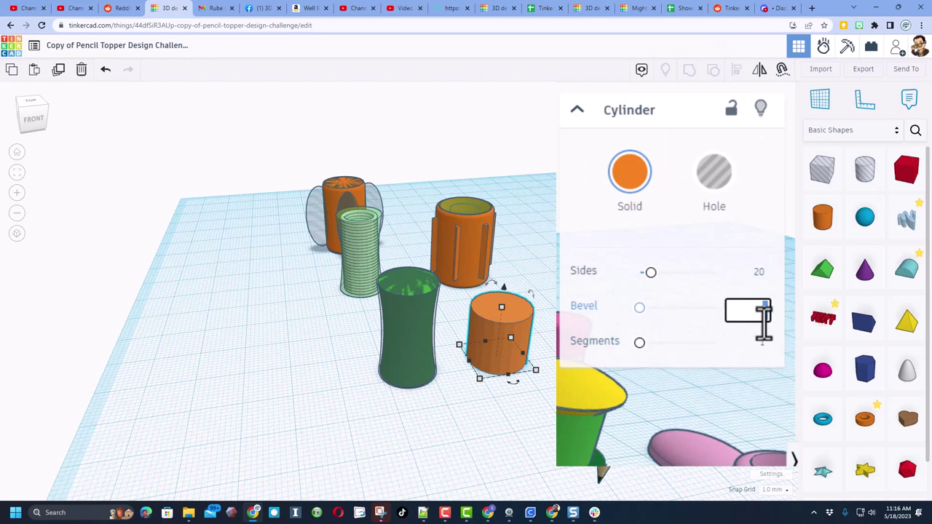
pyautogui.write('1')
pyautogui.press('Return')
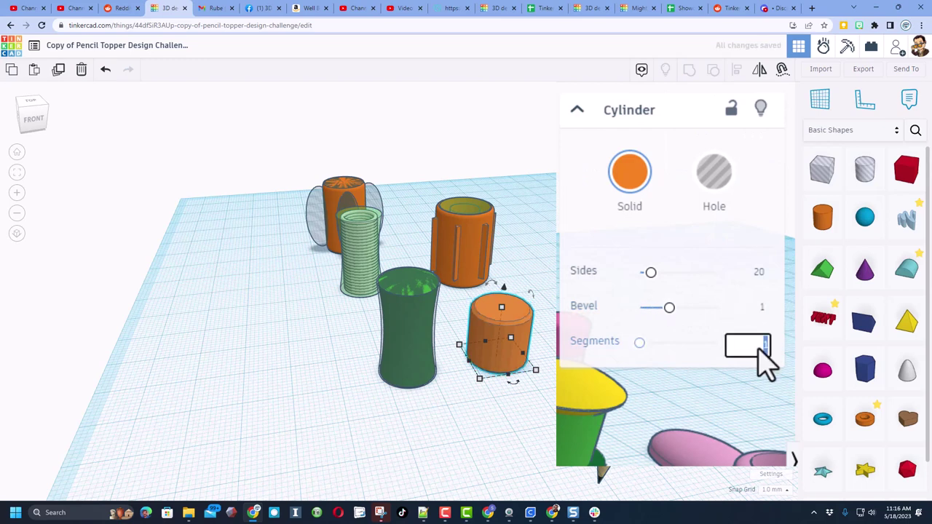
pyautogui.write('5')
pyautogui.press('Return')
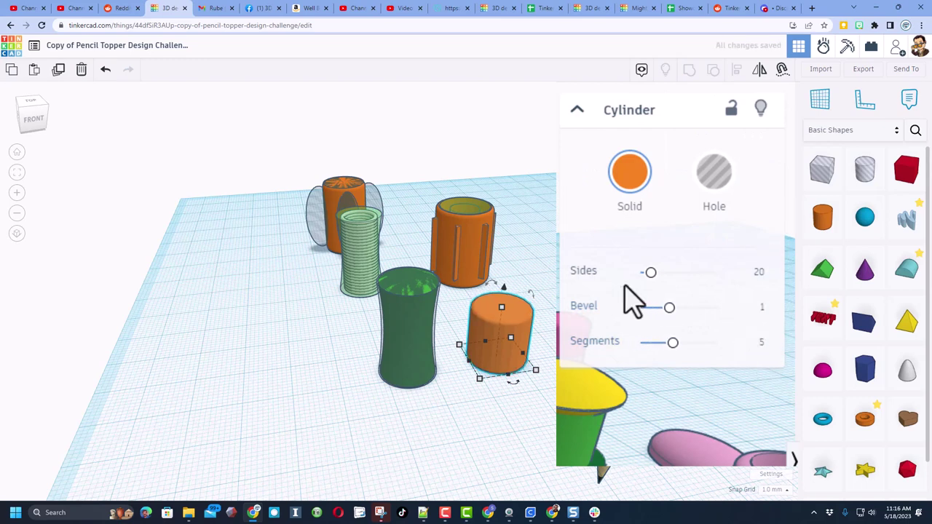
# - Raise the cylinder to 64 sides and a 22 mm height
pyautogui.moveTo(648, 275); pyautogui.dragTo(786, 277)
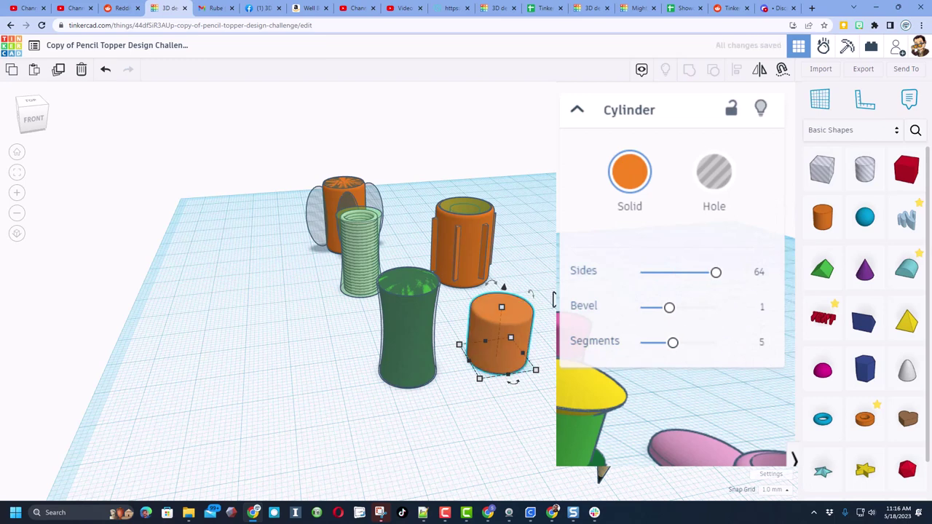
pyautogui.click(547, 334)
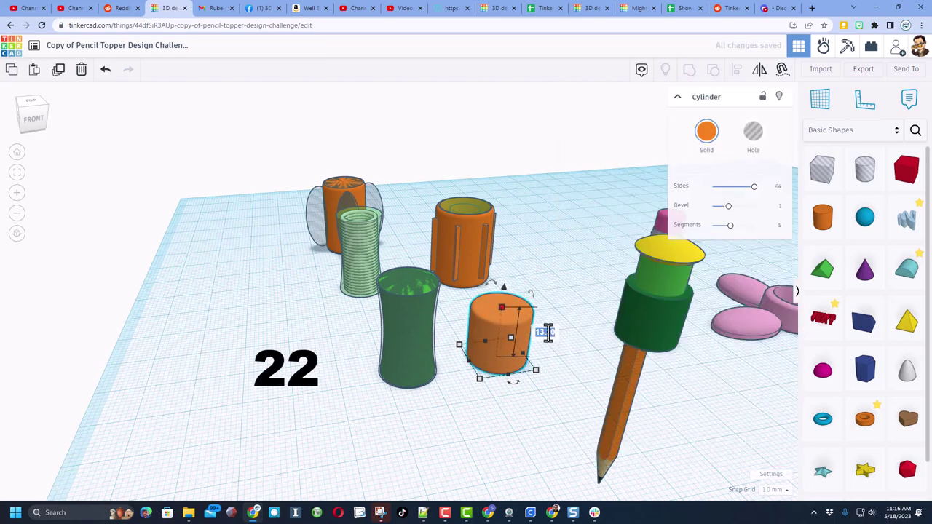
pyautogui.press('Return')
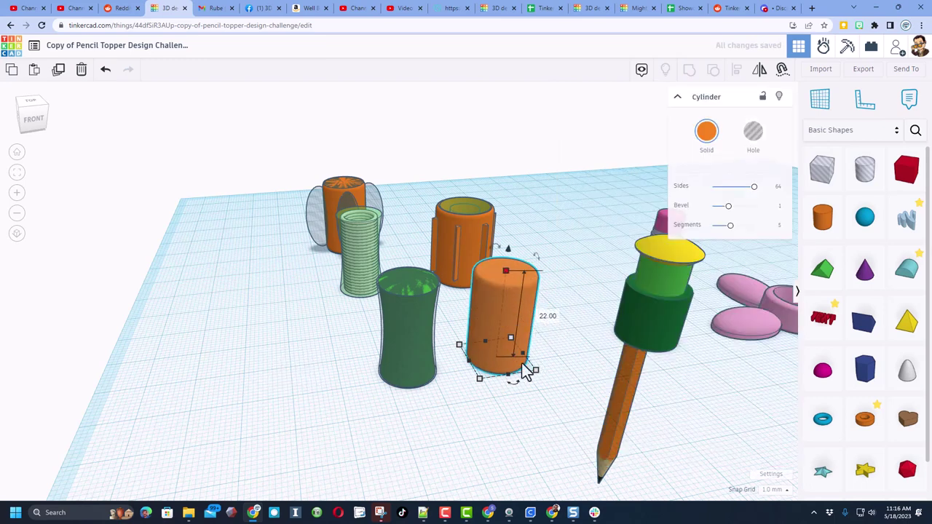
pyautogui.click(454, 408)
# - Center the orange cylinder on the green hyperboloid and group them
pyautogui.moveTo(454, 408); pyautogui.dragTo(406, 437, button='right')
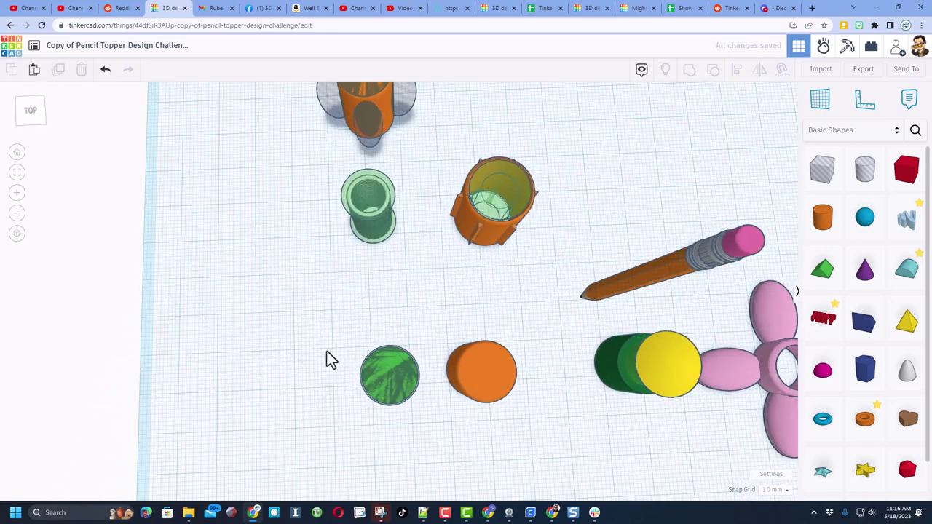
pyautogui.moveTo(318, 347); pyautogui.dragTo(522, 431)
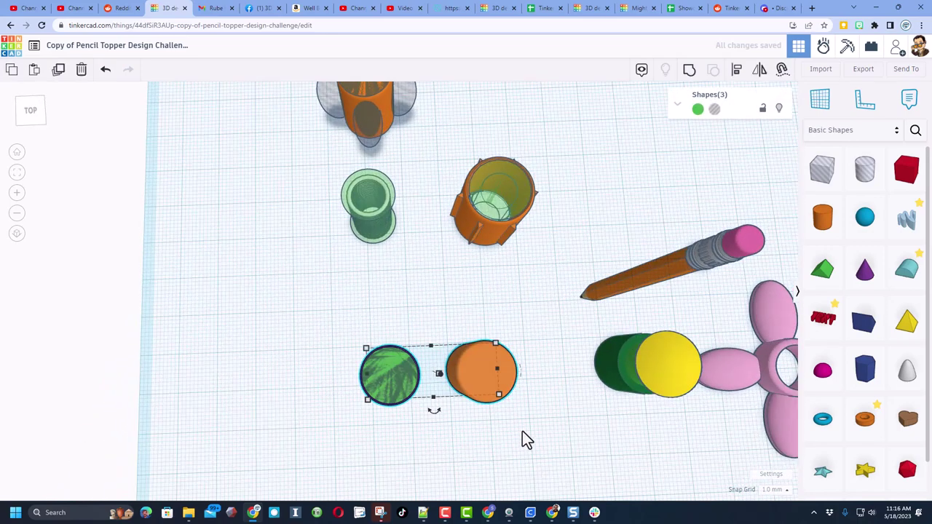
pyautogui.press('l')
pyautogui.click(352, 375)
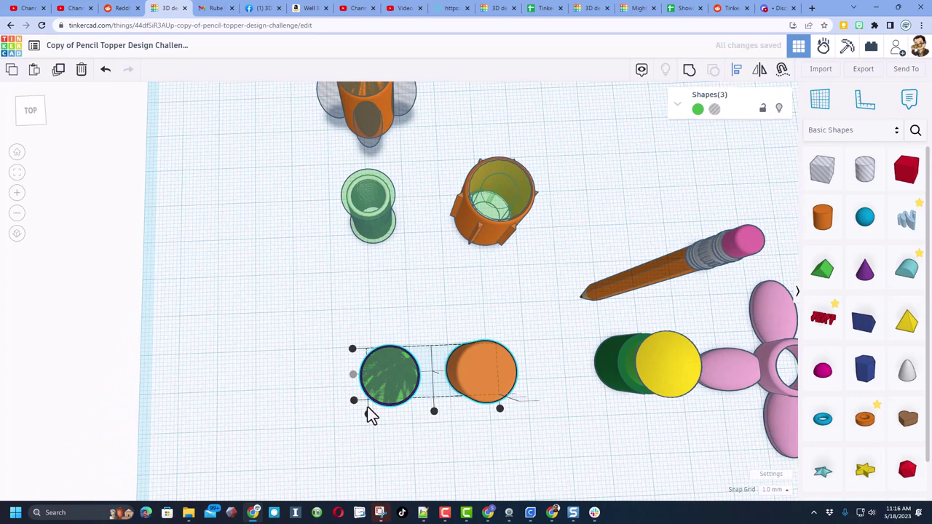
pyautogui.click(377, 372)
pyautogui.click(391, 414)
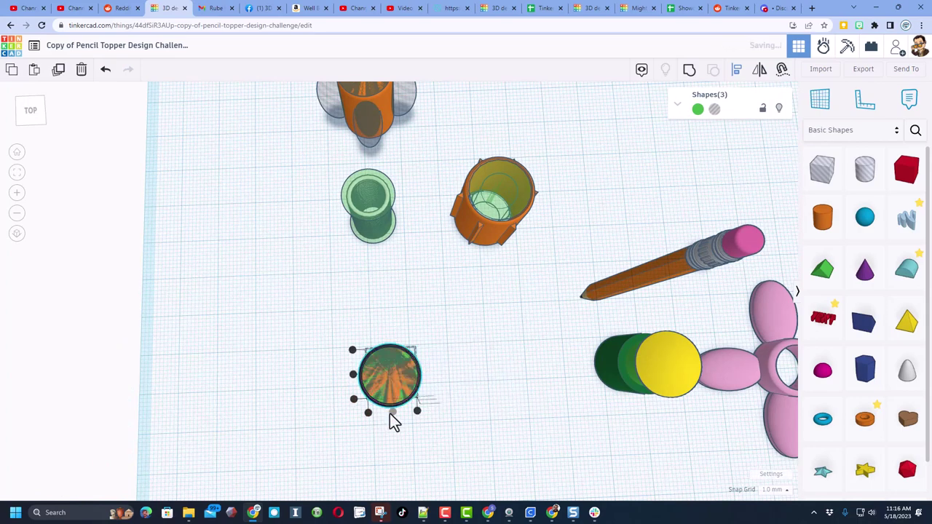
pyautogui.moveTo(389, 419); pyautogui.dragTo(400, 356, button='right')
pyautogui.hotkey('ctrl', 'g')
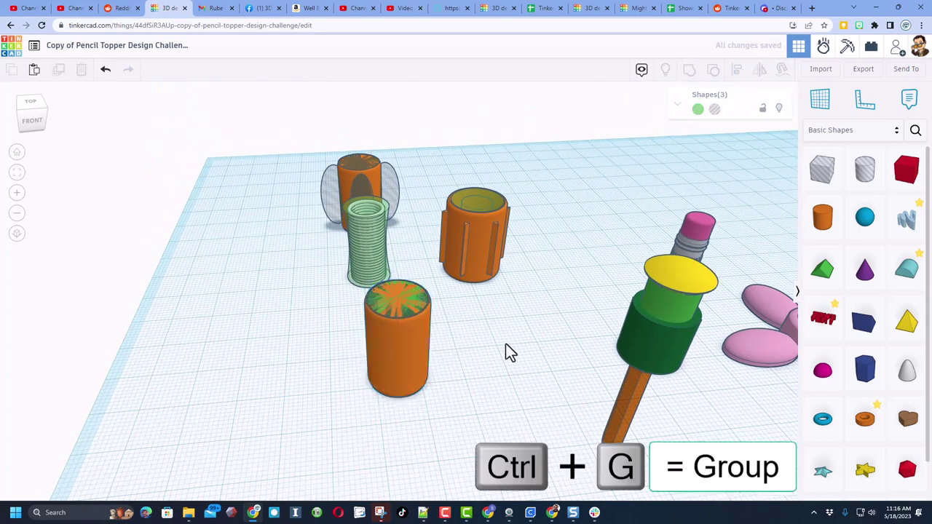
# - Undo the last change, then make the orange cylinder transparent
pyautogui.moveTo(410, 378); pyautogui.dragTo(430, 400)
pyautogui.click(467, 325)
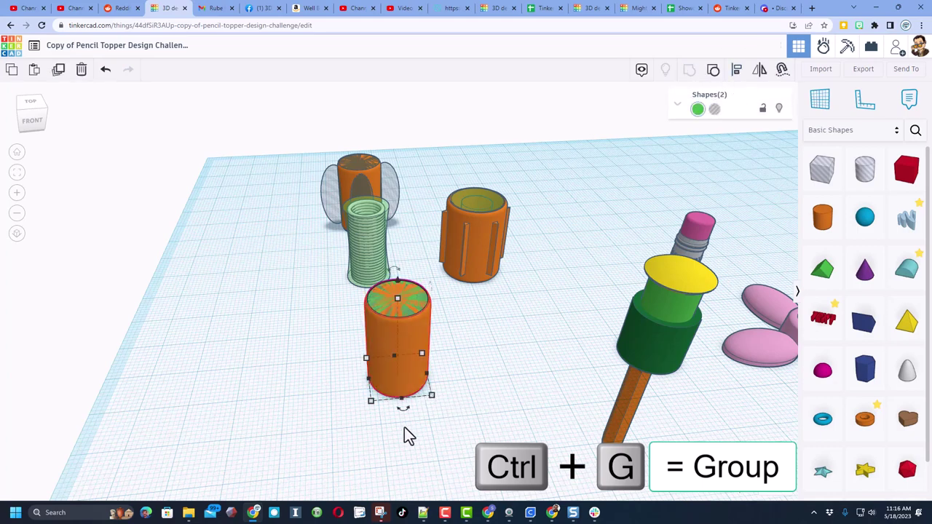
pyautogui.hotkey('ctrl', 'z')
pyautogui.press('f')
pyautogui.click(387, 367)
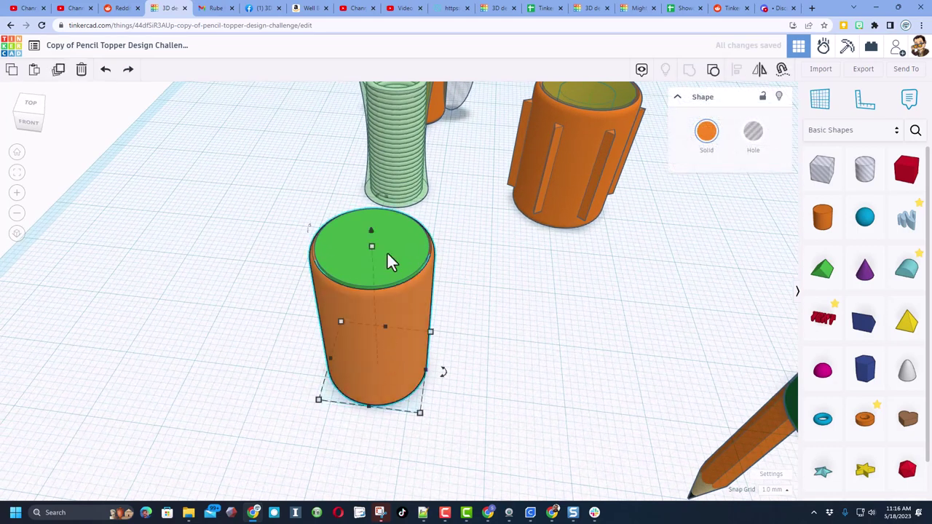
pyautogui.click(387, 253)
pyautogui.click(378, 336)
pyautogui.click(398, 266)
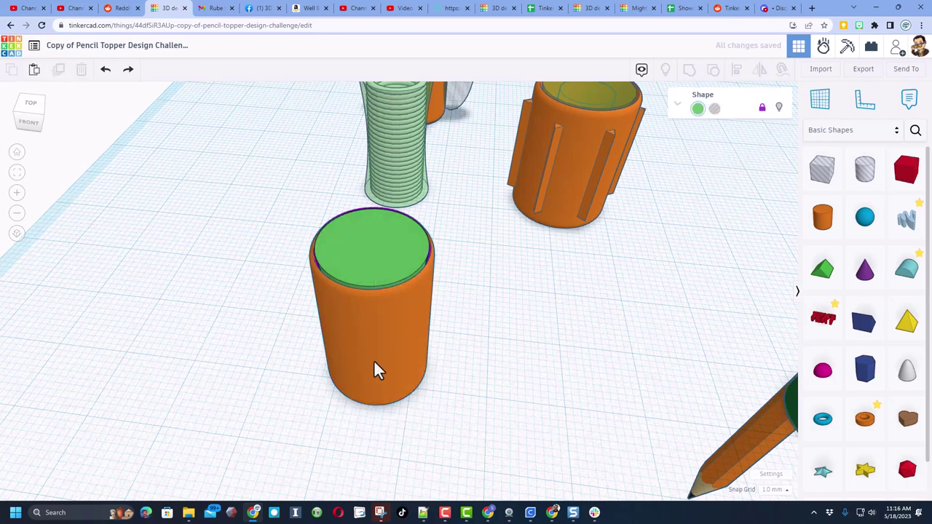
pyautogui.click(361, 377)
pyautogui.press('t')
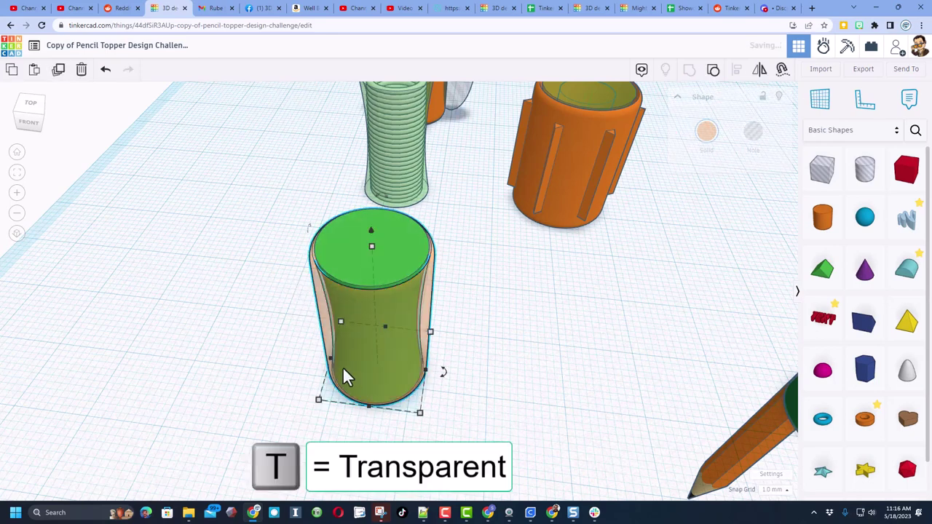
pyautogui.moveTo(342, 366); pyautogui.dragTo(332, 260, button='right')
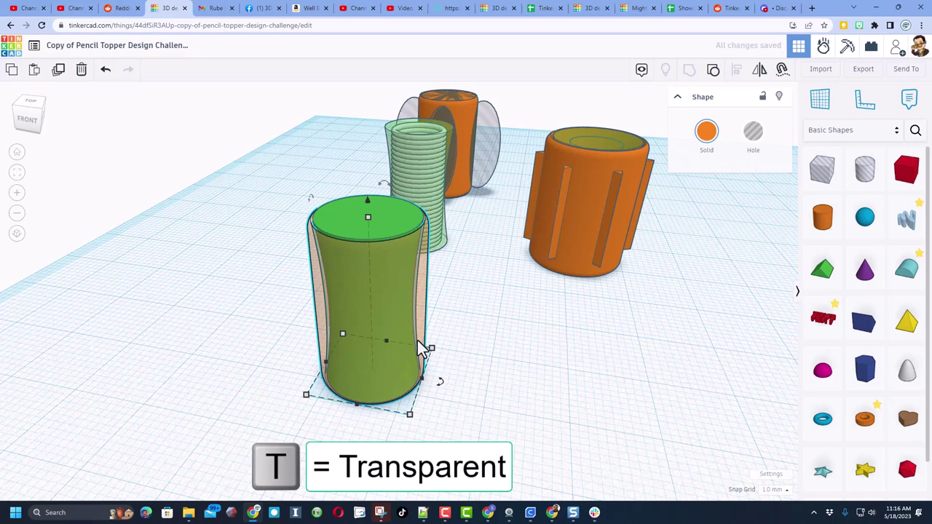
pyautogui.moveTo(420, 350)
pyautogui.mouseDown(button='right')
pyautogui.moveTo(566, 343)
pyautogui.moveTo(460, 399)
pyautogui.moveTo(446, 392)
pyautogui.moveTo(406, 325)
pyautogui.moveTo(500, 218)
pyautogui.moveTo(488, 233)
pyautogui.mouseUp(button='right')
pyautogui.moveTo(368, 217)
pyautogui.mouseDown(button='right')
pyautogui.moveTo(306, 343)
pyautogui.moveTo(335, 357)
pyautogui.mouseUp(button='right')
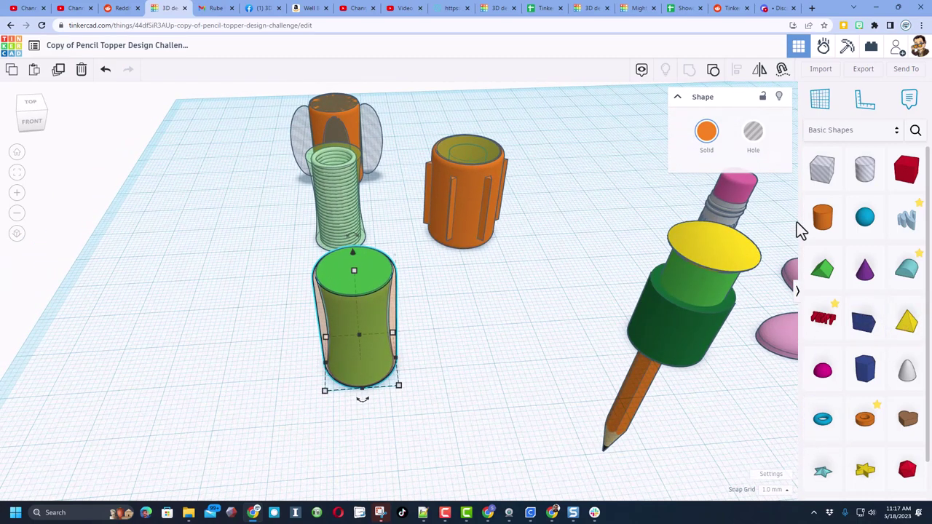
# - Add a sphere beside the cylinder, resize it to 8 × 13 mm, and make it a hole
pyautogui.click(386, 431)
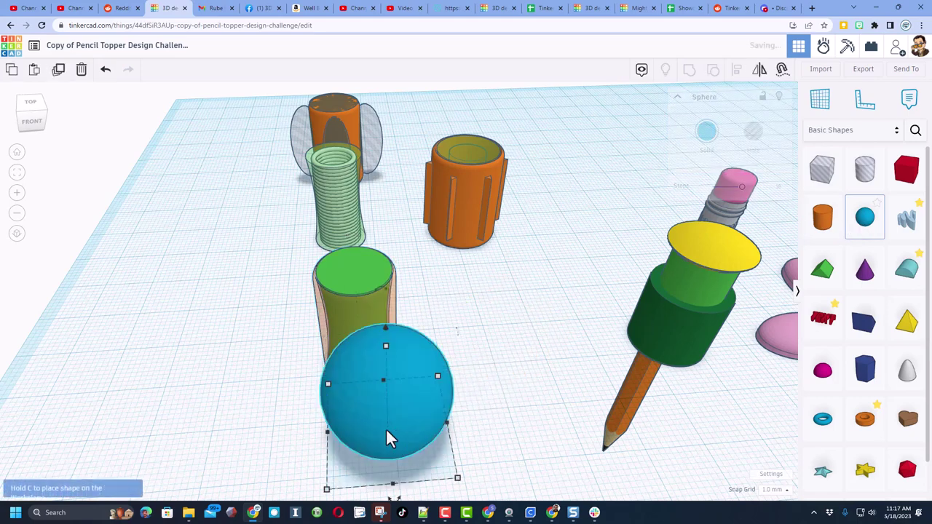
pyautogui.moveTo(387, 431); pyautogui.dragTo(487, 413, button='right')
pyautogui.moveTo(510, 381); pyautogui.dragTo(467, 418)
pyautogui.moveTo(455, 437); pyautogui.dragTo(405, 446, button='right')
pyautogui.moveTo(405, 450); pyautogui.dragTo(395, 427)
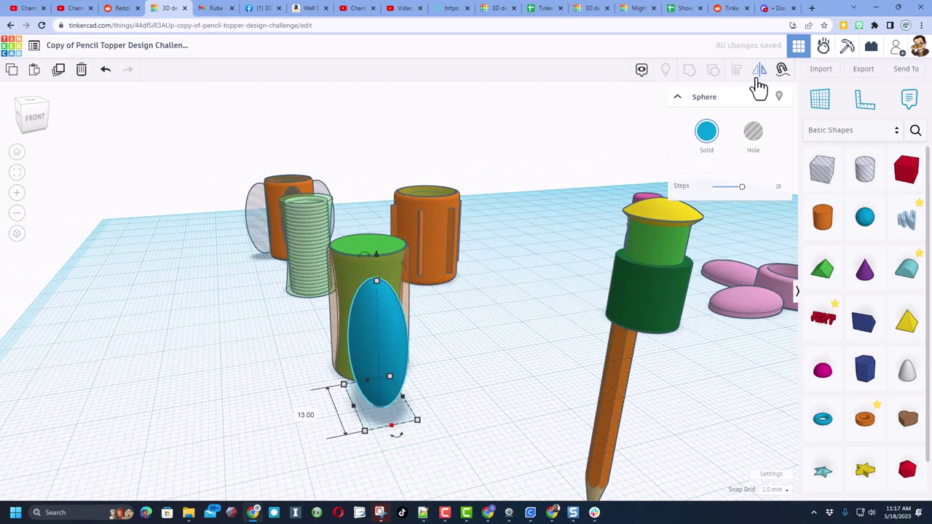
pyautogui.click(755, 134)
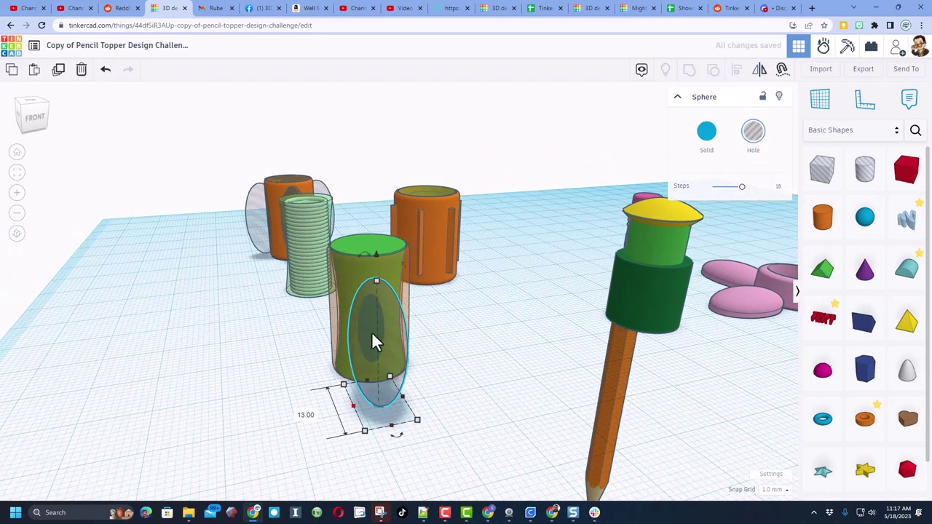
# - Duplicate the ellipsoid hole and nudge the copy against the cylinder's opposite side
pyautogui.moveTo(372, 342); pyautogui.dragTo(351, 249, button='right')
pyautogui.click(352, 257)
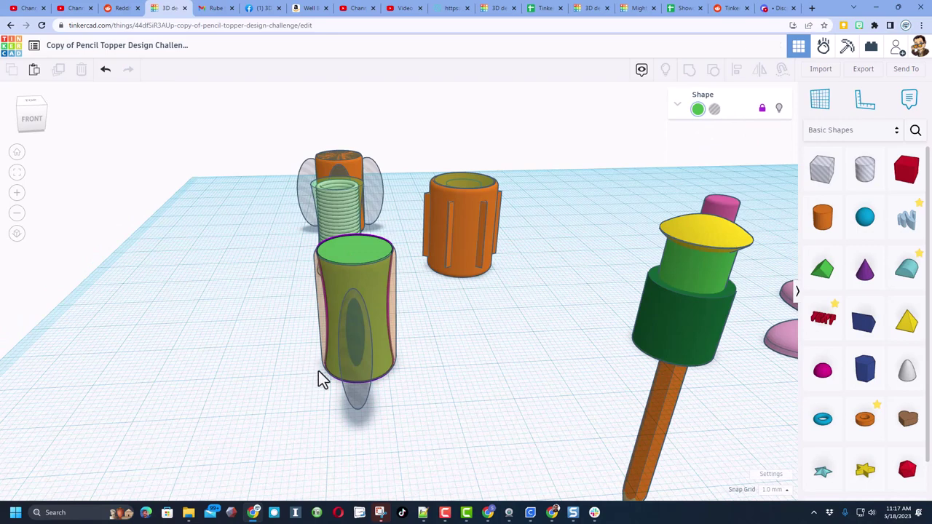
pyautogui.click(354, 399)
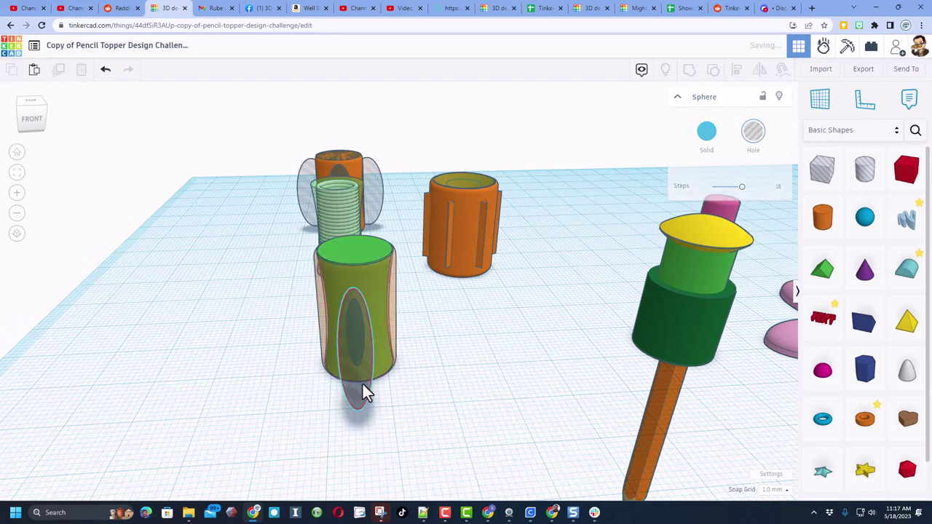
pyautogui.moveTo(365, 392); pyautogui.dragTo(543, 397, button='right')
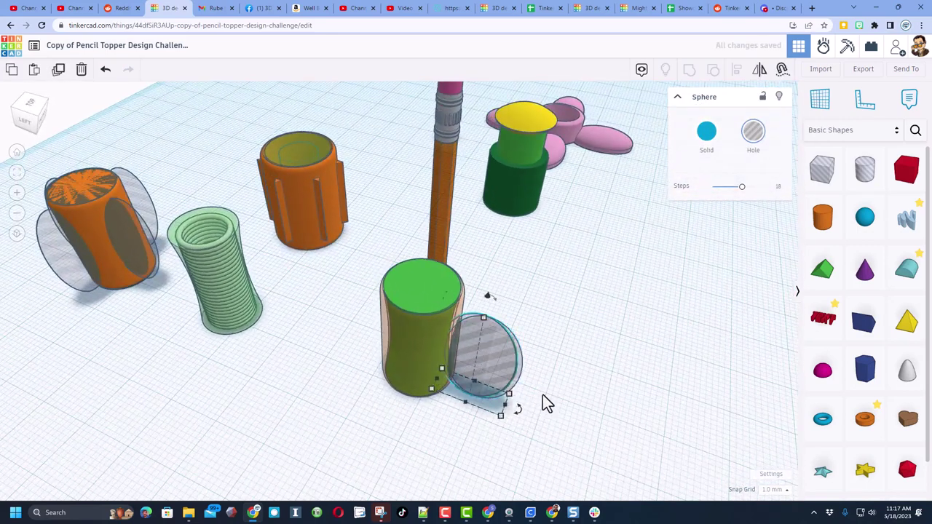
pyautogui.hotkey('ctrl', 'd')
pyautogui.press('Left')
pyautogui.press('Left')
pyautogui.press('Left')
pyautogui.press('Left')
pyautogui.press('Left')
pyautogui.press('Left')
pyautogui.press('Left')
pyautogui.press('Left')
pyautogui.press('Left')
pyautogui.press('Left')
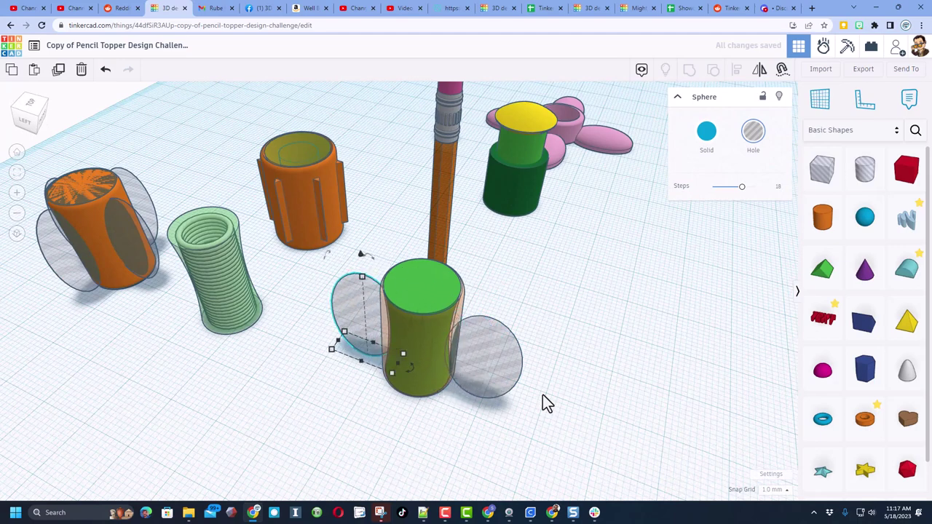
pyautogui.press('Right')
pyautogui.press('Right')
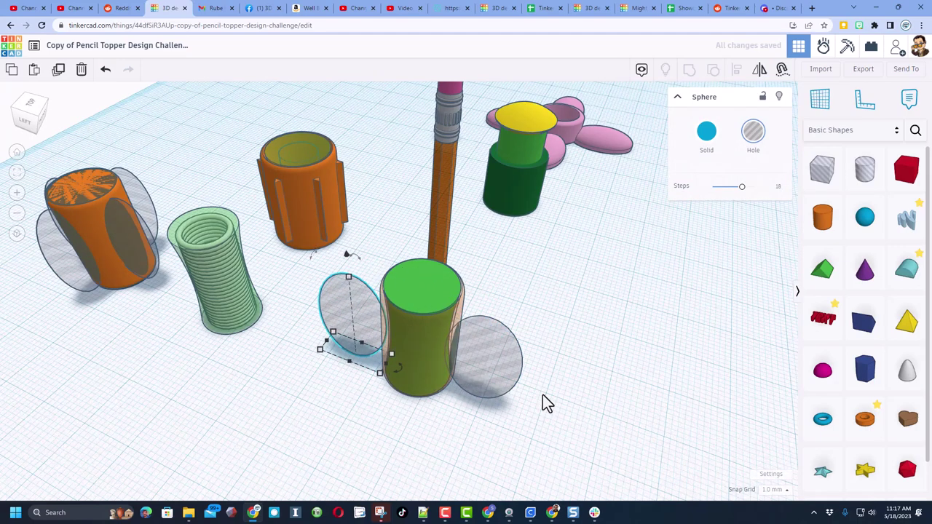
pyautogui.press('shift')
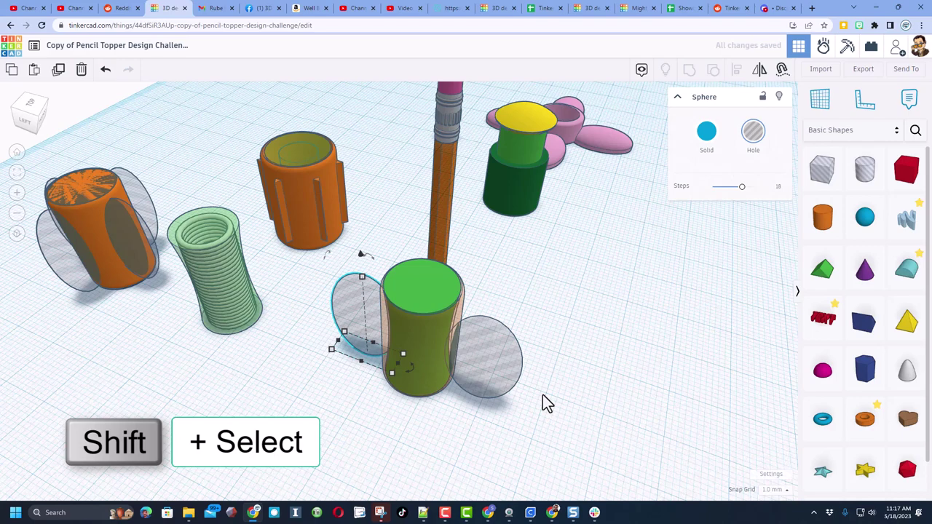
# - Group the two side ellipsoid holes and centre the pair on the cylinder
pyautogui.keyDown('shift'); pyautogui.click(493, 374); pyautogui.keyUp('shift')
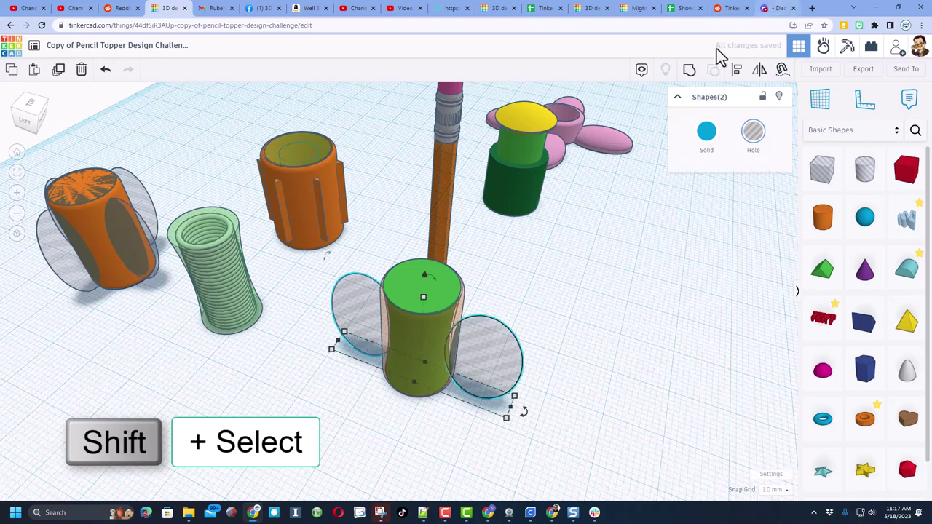
pyautogui.click(688, 73)
pyautogui.click(370, 397)
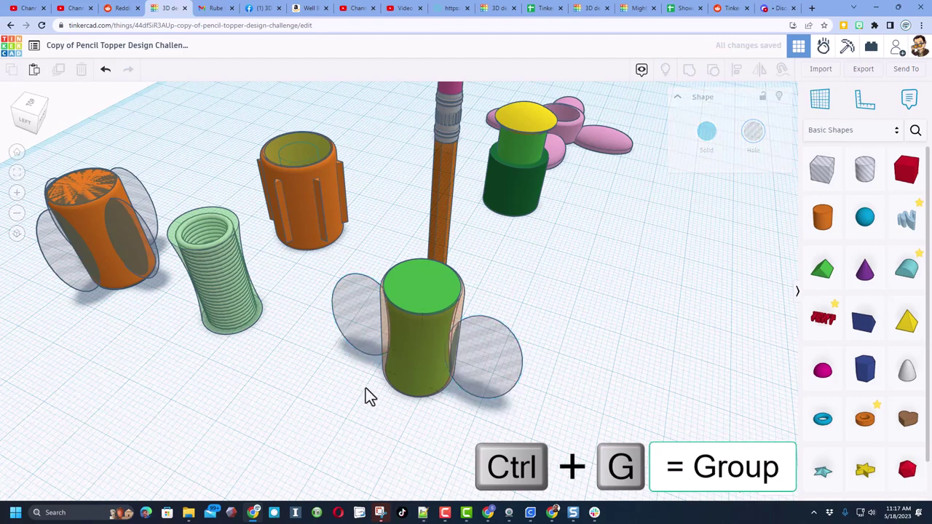
pyautogui.moveTo(370, 397); pyautogui.dragTo(487, 343)
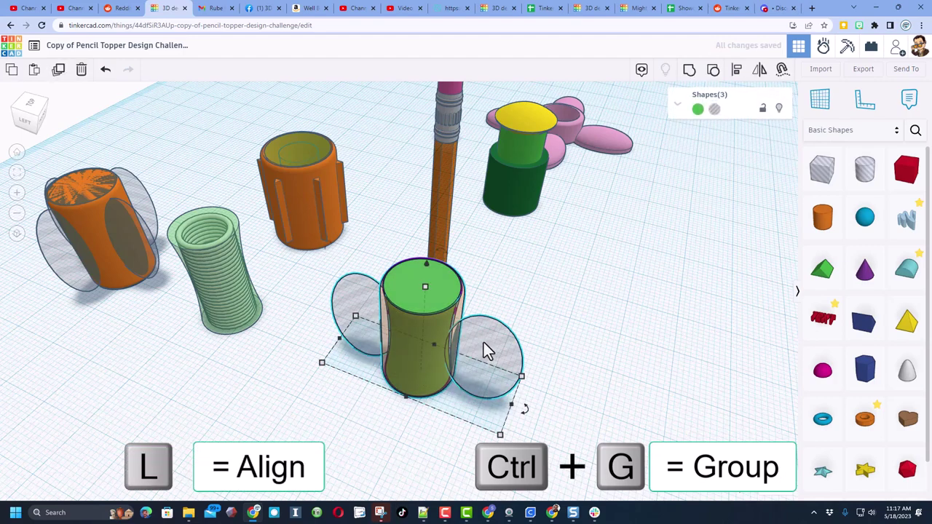
pyautogui.press('l')
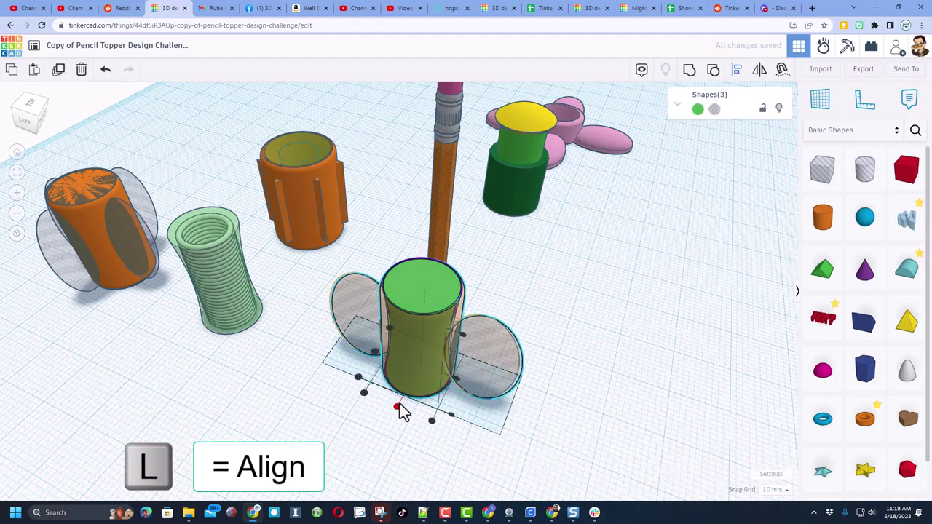
pyautogui.click(368, 410)
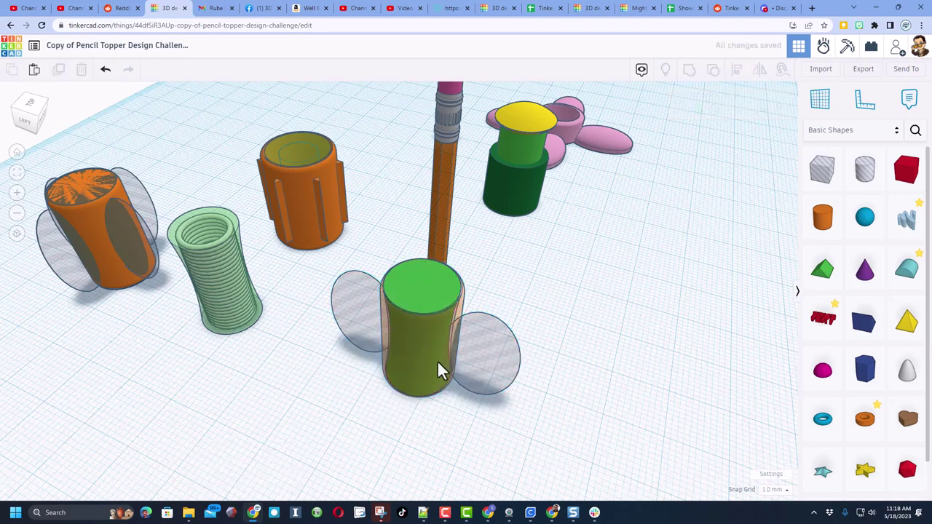
# - Rotate the hole pair 90° around the cylinder, then select the cylinder with all four holes
pyautogui.click(486, 357)
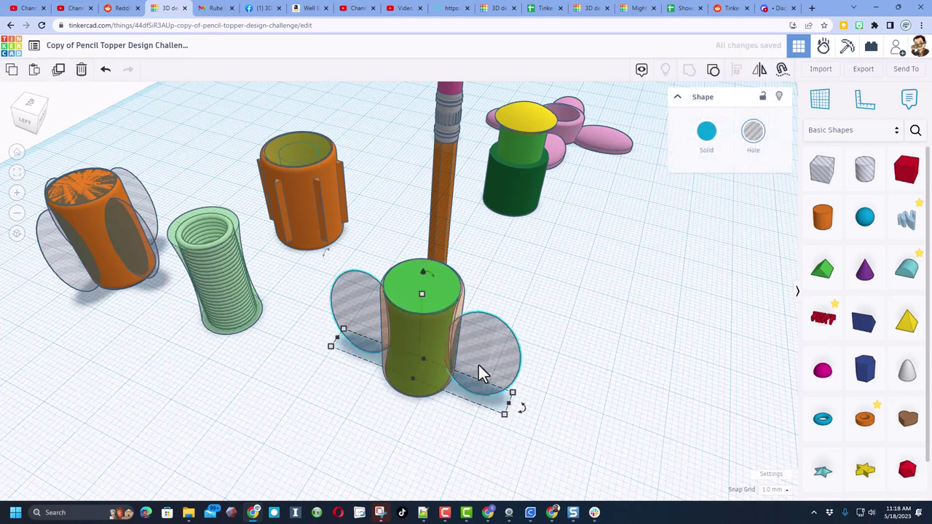
pyautogui.keyDown('shift'); pyautogui.moveTo(521, 409); pyautogui.dragTo(394, 442); pyautogui.keyUp('shift')
pyautogui.click(441, 423)
pyautogui.moveTo(442, 431); pyautogui.dragTo(243, 339, button='right')
pyautogui.moveTo(243, 268); pyautogui.dragTo(461, 402)
# - Centre-align the cylinder and four ellipsoid holes in front view, then group them into oval finger recesses
pyautogui.press('l')
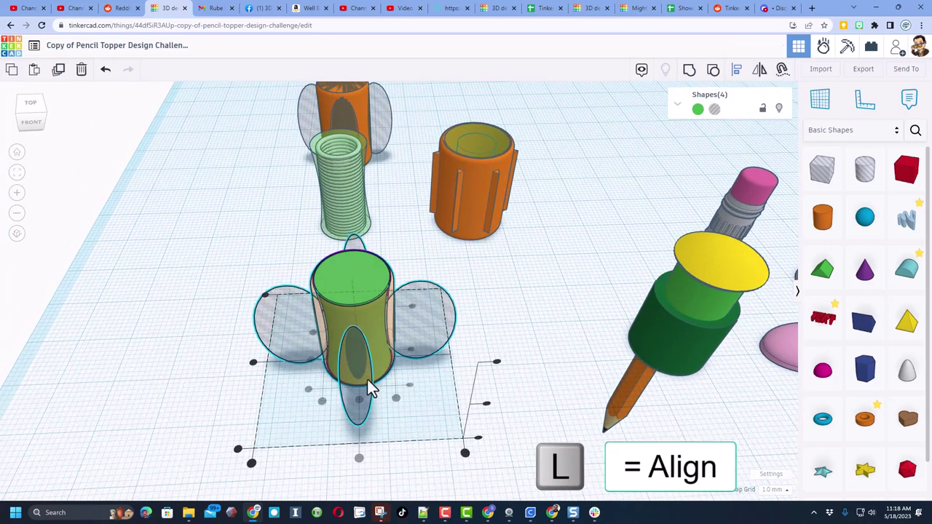
pyautogui.click(26, 126)
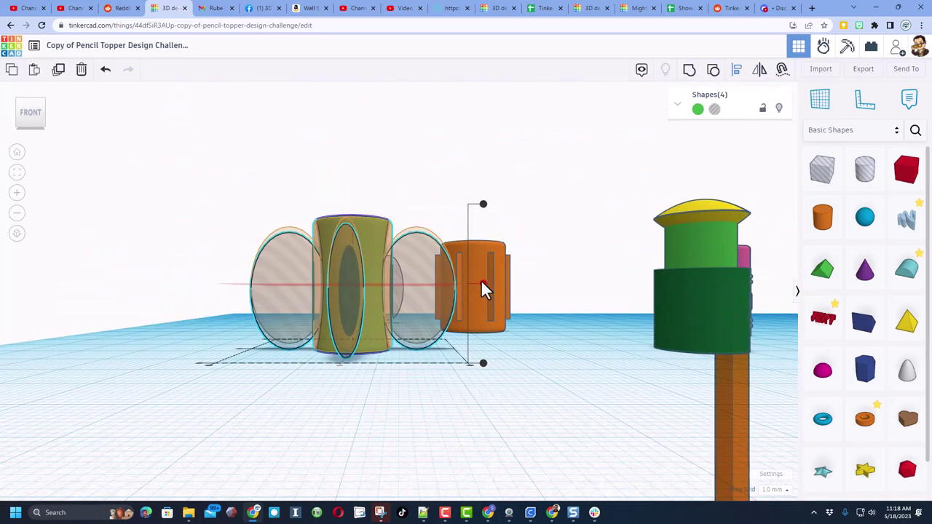
pyautogui.click(483, 285)
pyautogui.moveTo(369, 384); pyautogui.dragTo(677, 150, button='right')
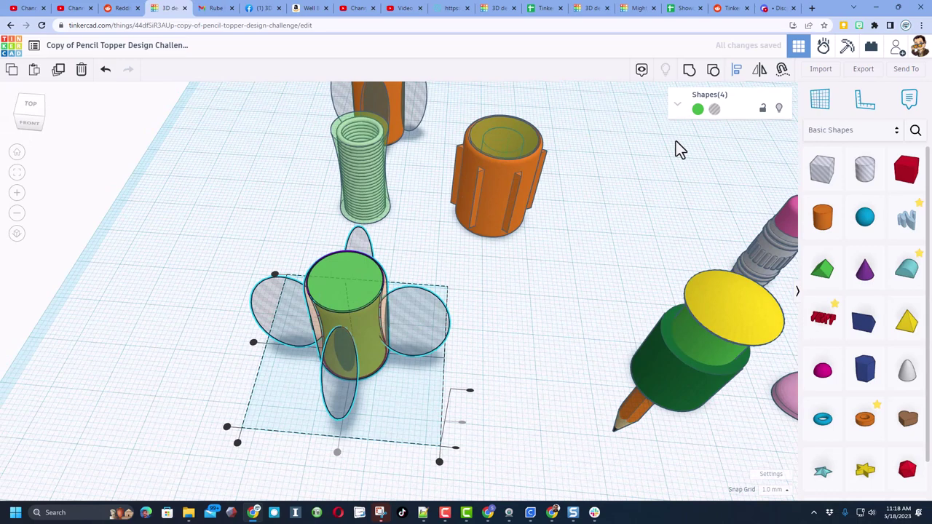
pyautogui.click(690, 69)
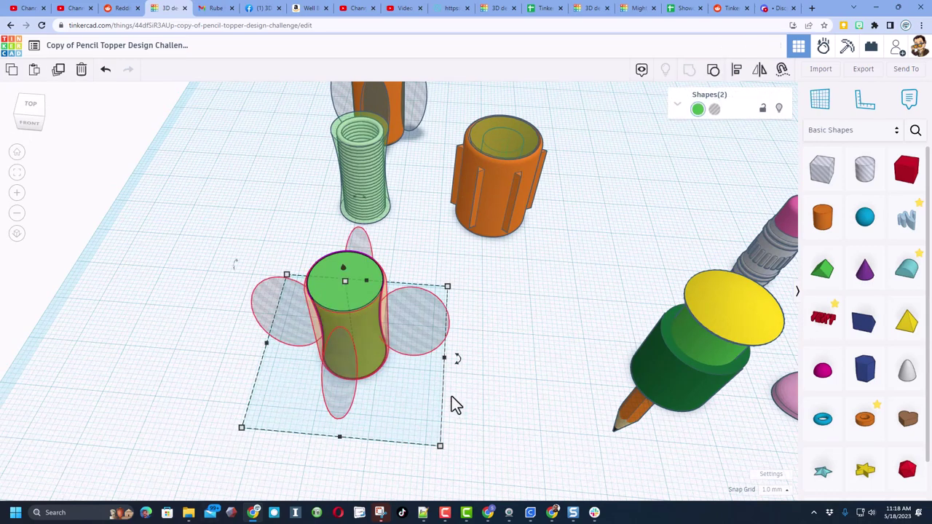
pyautogui.moveTo(487, 396); pyautogui.dragTo(493, 395, button='right')
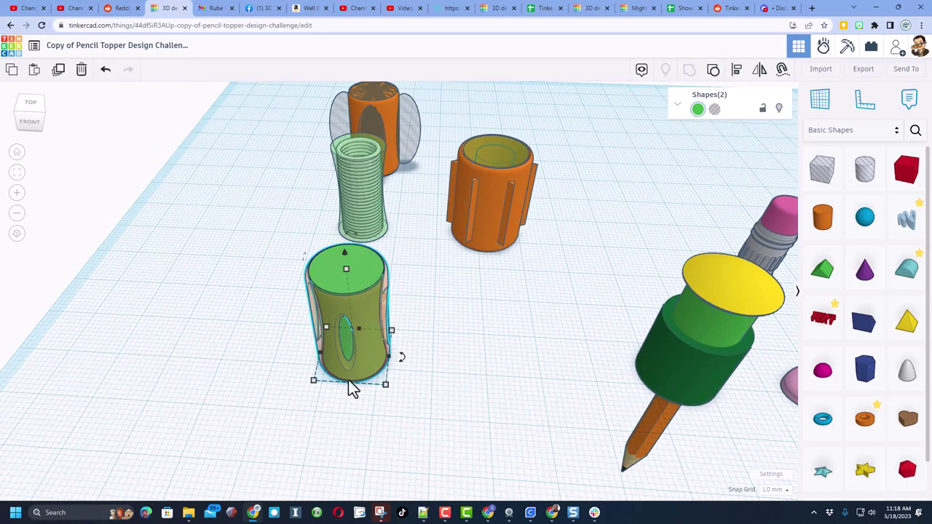
pyautogui.moveTo(352, 386); pyautogui.dragTo(388, 323, button='right')
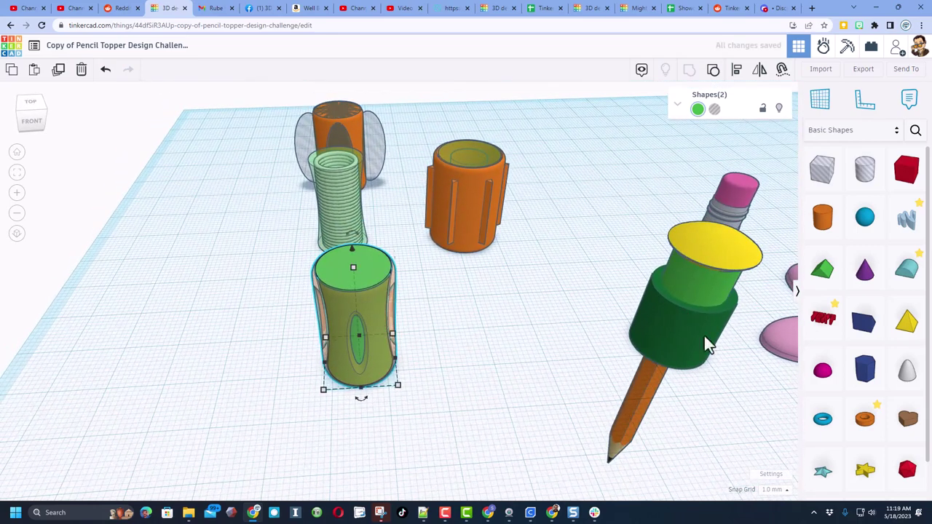
# - Place a Text shape reading 'HL', make it a hole, and shrink it to about 5.74 mm wide
pyautogui.moveTo(826, 326); pyautogui.dragTo(356, 271)
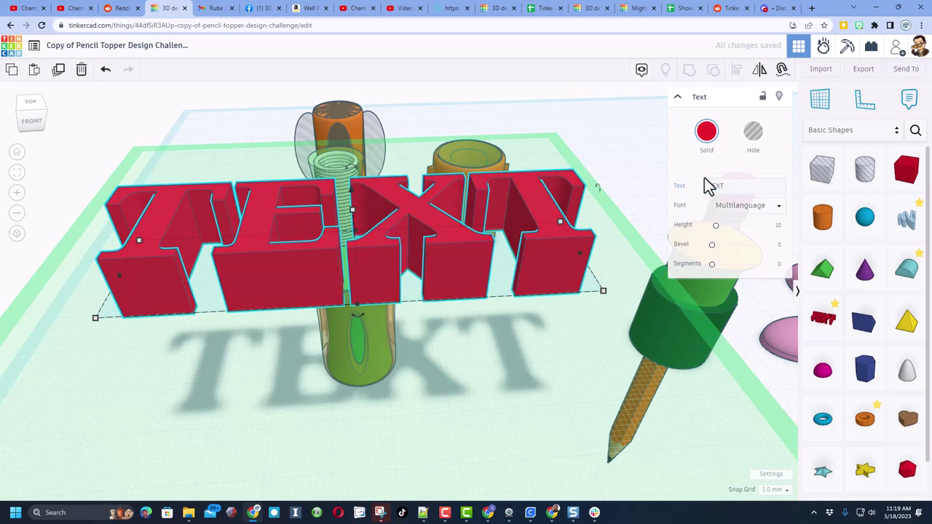
pyautogui.write('HL')
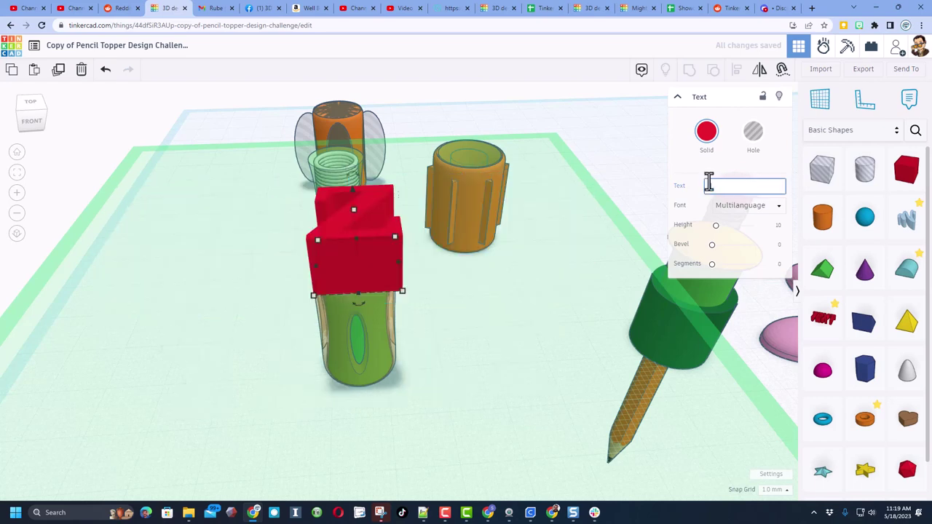
pyautogui.click(752, 131)
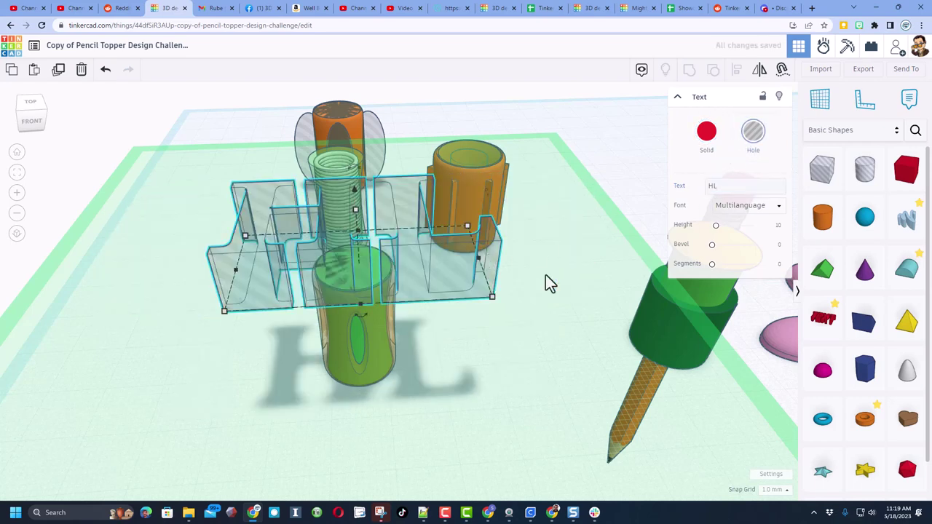
pyautogui.moveTo(489, 299); pyautogui.dragTo(264, 249)
# - Move the HL hole onto the cylinder's top and centre-align it with the cylinder
pyautogui.moveTo(261, 245); pyautogui.dragTo(266, 250, button='right')
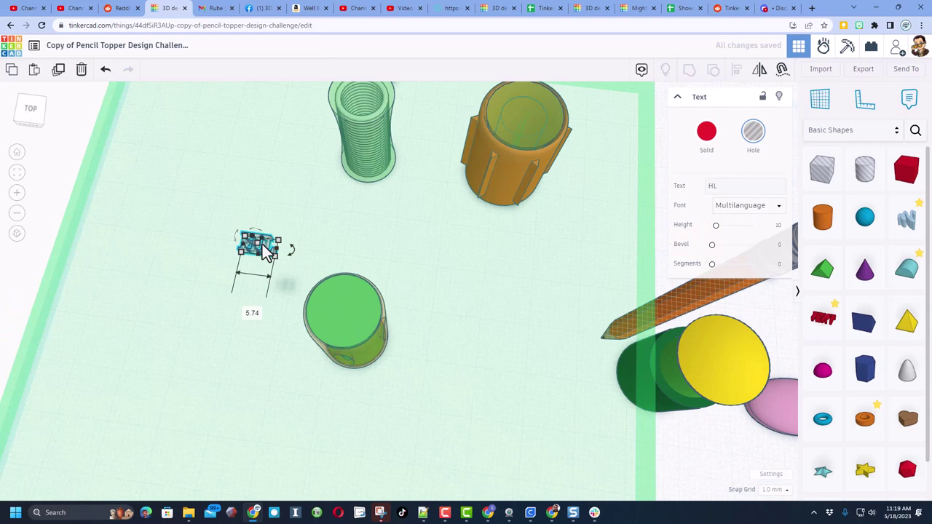
pyautogui.moveTo(266, 250); pyautogui.dragTo(346, 313)
pyautogui.moveTo(269, 270); pyautogui.dragTo(397, 385)
pyautogui.press('l')
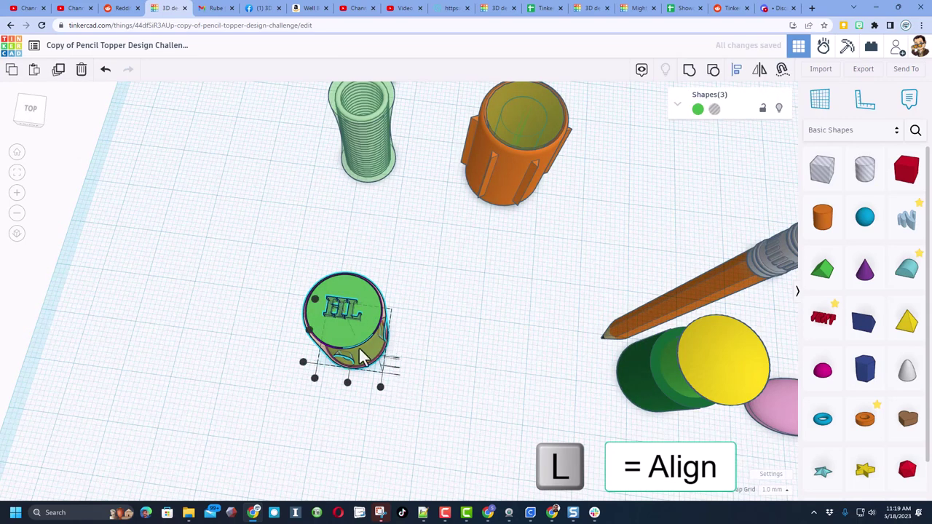
pyautogui.click(347, 383)
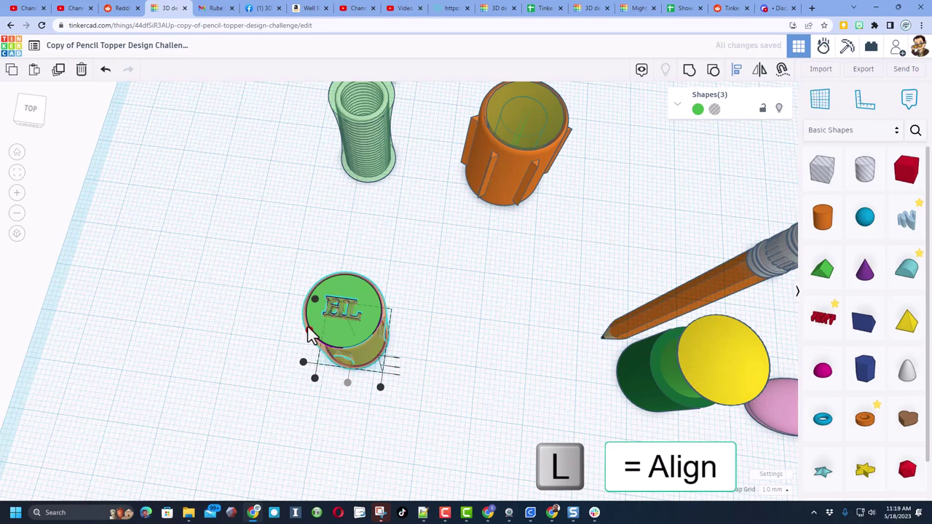
pyautogui.click(413, 272)
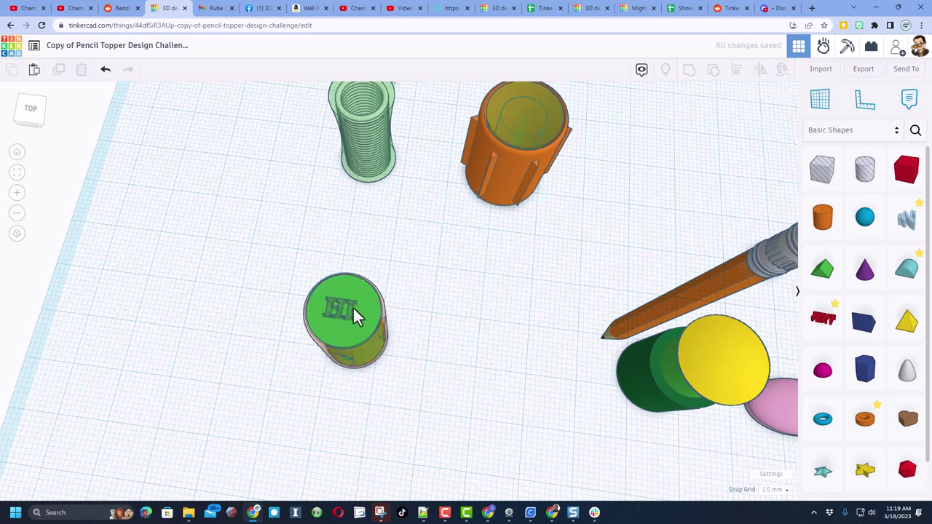
# - Set snap grid to 0.1 mm and resize the HL hole about its centre to 9.47 × 4.80 mm
pyautogui.click(351, 308)
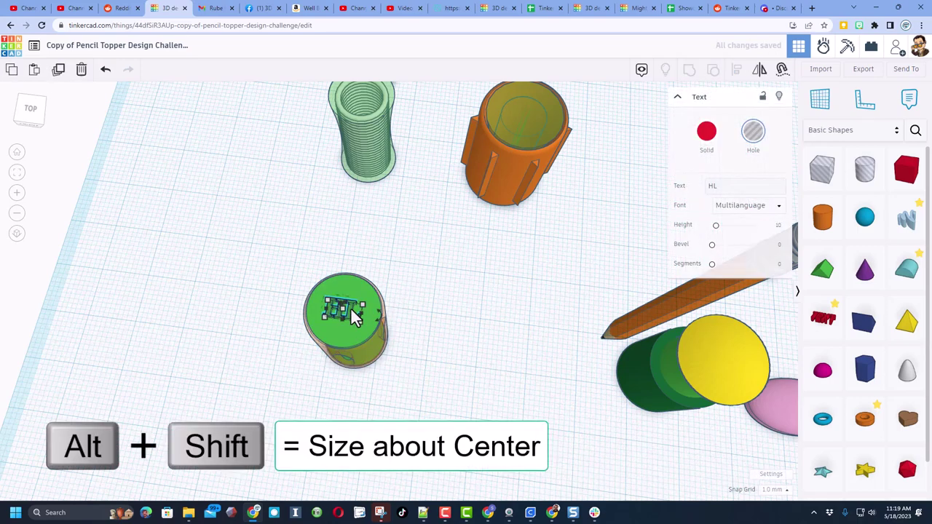
pyautogui.moveTo(363, 328)
pyautogui.keyDown('alt'); pyautogui.keyDown('shift'); pyautogui.mouseDown()
pyautogui.moveTo(372, 337)
pyautogui.moveTo(362, 333)
pyautogui.mouseUp(); pyautogui.keyUp('shift'); pyautogui.keyUp('alt')
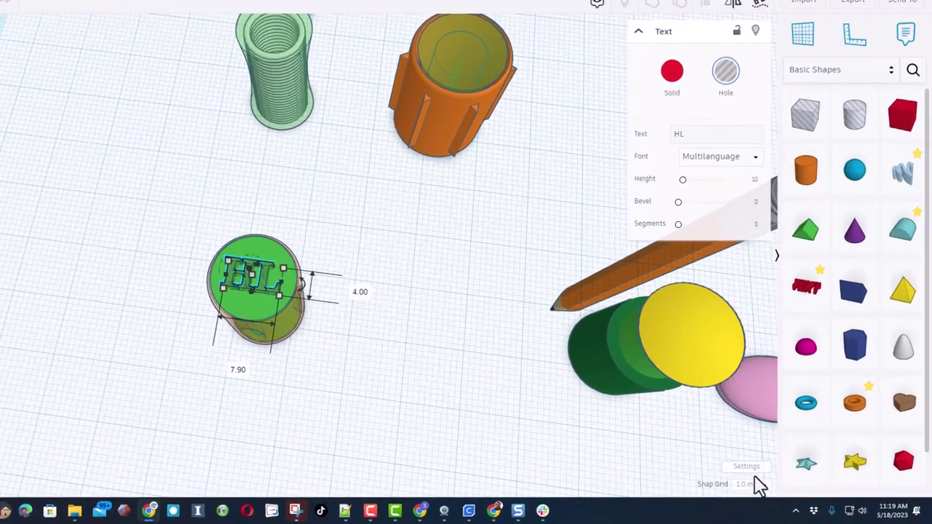
pyautogui.click(778, 489)
pyautogui.click(662, 317)
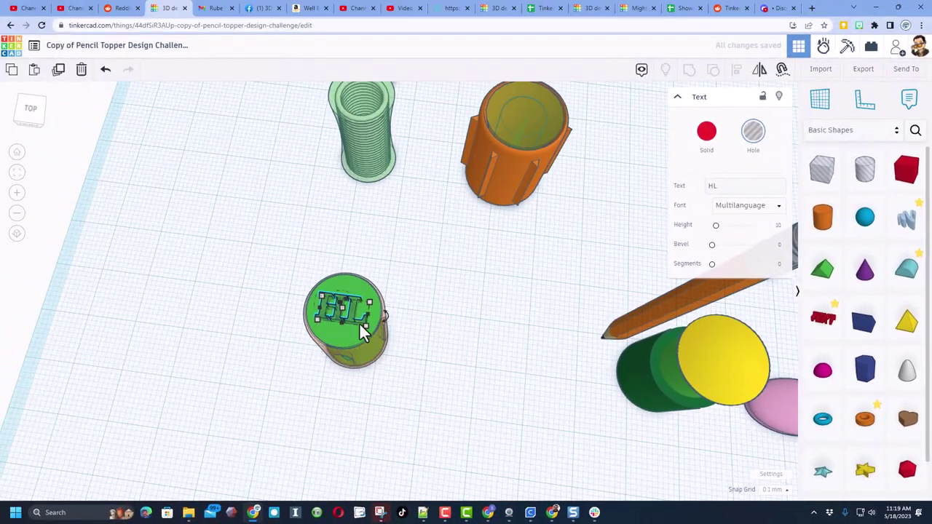
pyautogui.moveTo(364, 326)
pyautogui.keyDown('alt'); pyautogui.keyDown('shift'); pyautogui.mouseDown()
pyautogui.moveTo(377, 345)
pyautogui.moveTo(366, 333)
pyautogui.mouseUp(); pyautogui.keyUp('shift'); pyautogui.keyUp('alt')
pyautogui.moveTo(367, 333)
pyautogui.mouseDown(button='right')
pyautogui.moveTo(405, 354)
pyautogui.moveTo(437, 351)
pyautogui.moveTo(431, 375)
pyautogui.moveTo(459, 339)
pyautogui.mouseUp(button='right')
pyautogui.click(431, 375)
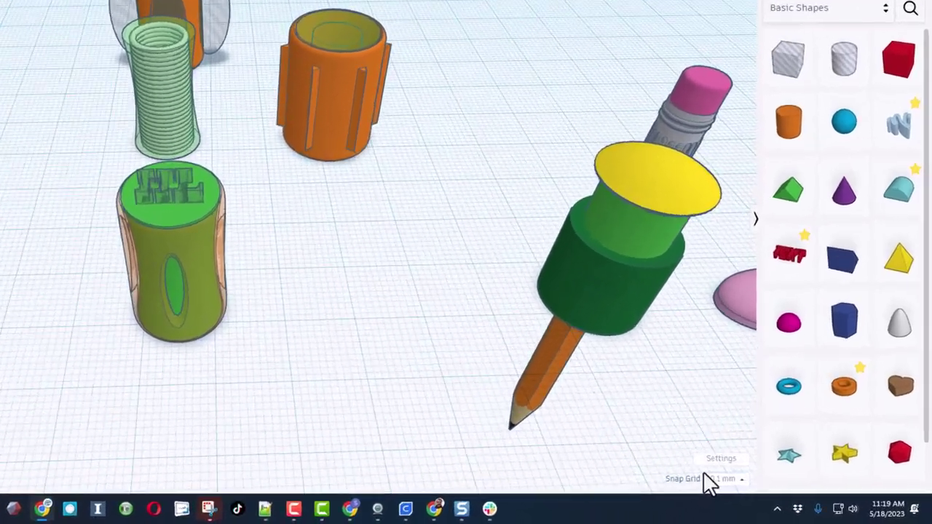
# - Set snap grid to 0.5 mm and lower the HL hole into the cylinder top
pyautogui.click(768, 490)
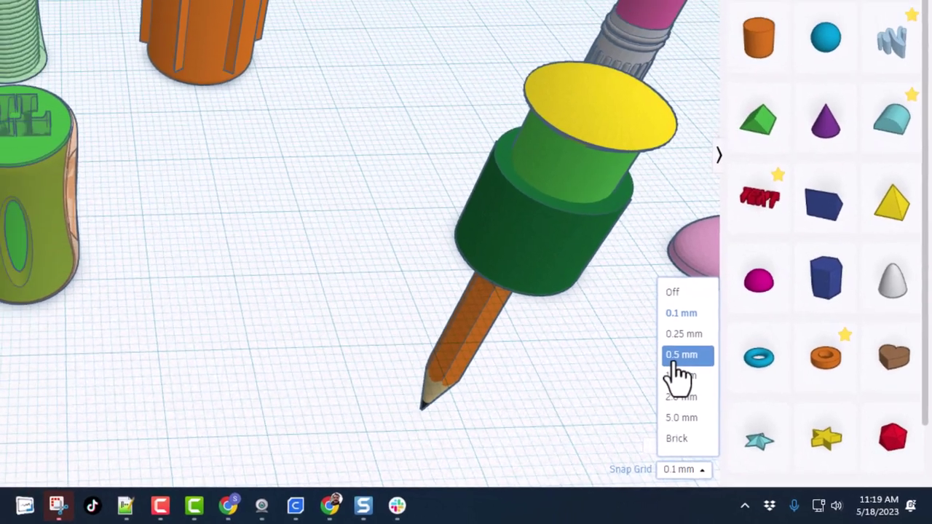
pyautogui.click(675, 363)
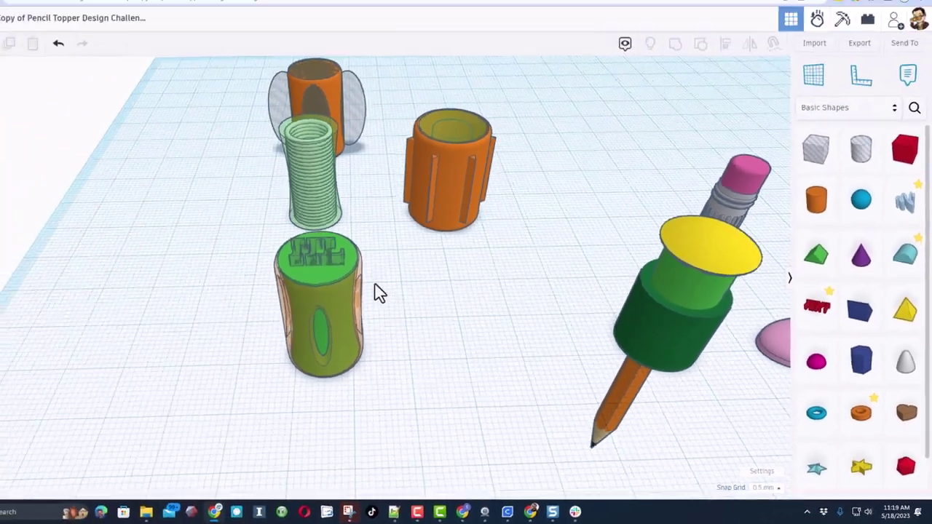
pyautogui.click(368, 275)
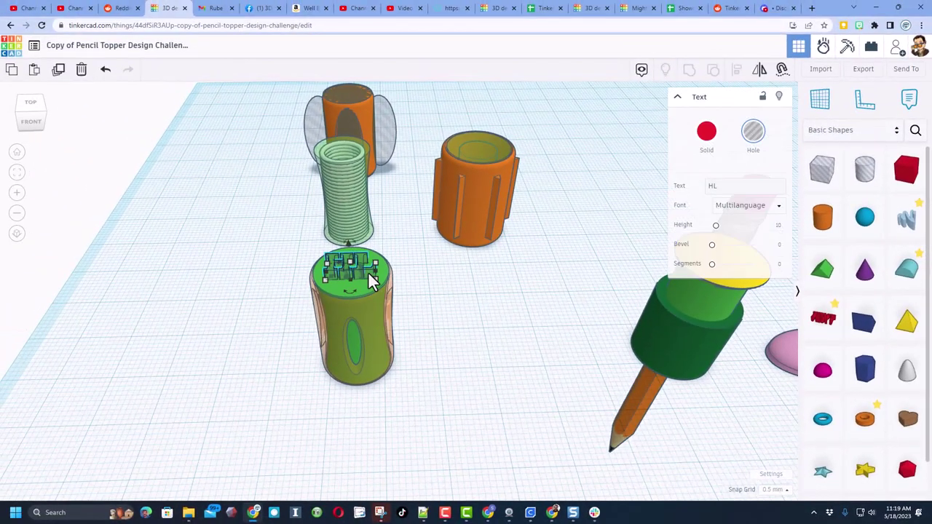
pyautogui.hotkey('ctrl', 'Down')
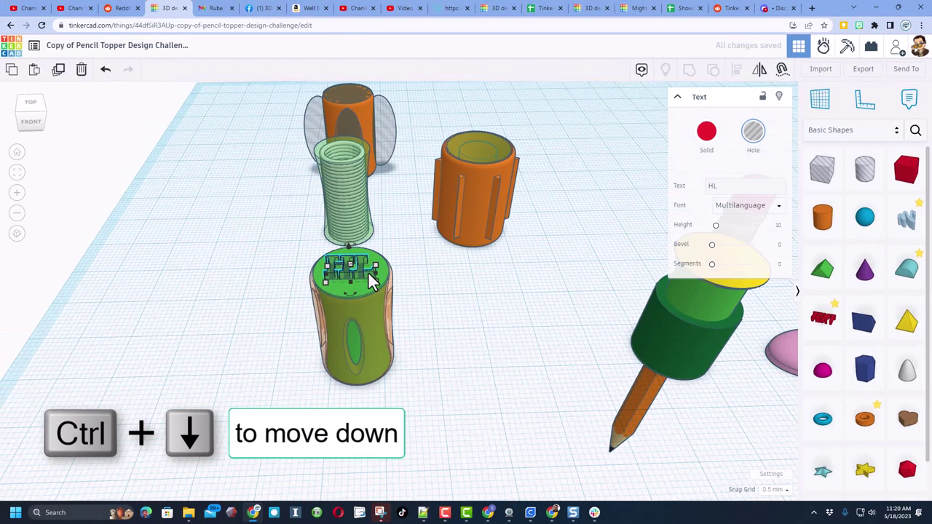
pyautogui.click(408, 257)
pyautogui.moveTo(408, 257)
pyautogui.mouseDown(button='right')
pyautogui.moveTo(394, 295)
pyautogui.moveTo(375, 306)
pyautogui.mouseUp(button='right')
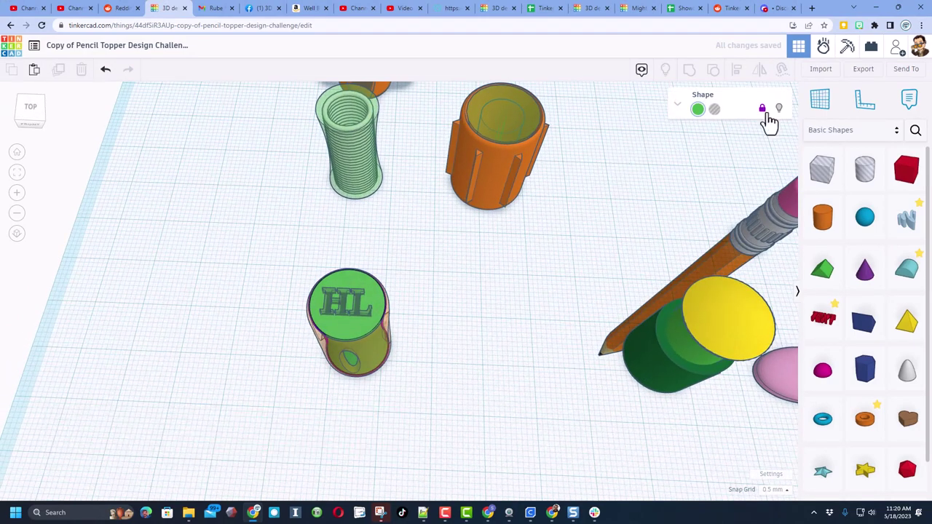
# - Group the green cylinder with the HL hole so HL is debossed in its top
pyautogui.click(413, 292)
pyautogui.keyDown('shift'); pyautogui.click(348, 329); pyautogui.keyUp('shift')
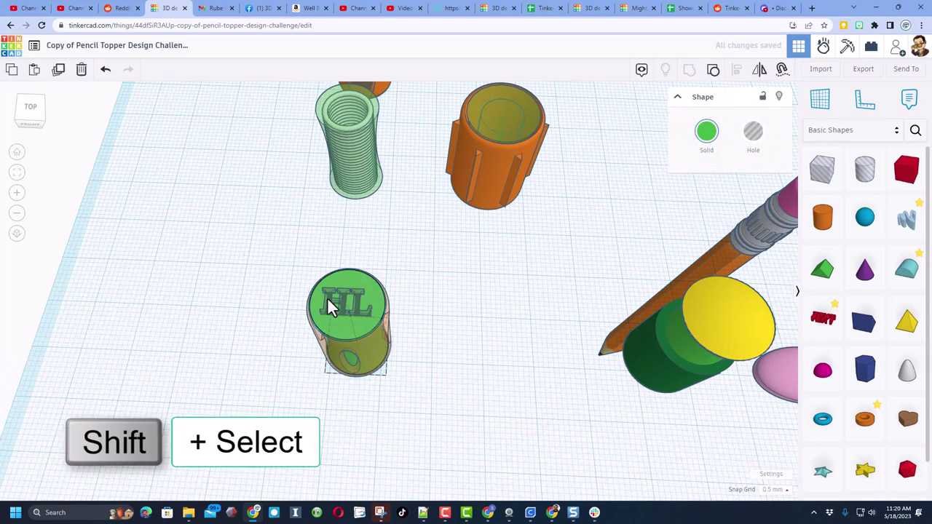
pyautogui.keyDown('shift'); pyautogui.click(328, 302); pyautogui.keyUp('shift')
pyautogui.hotkey('ctrl', 'g')
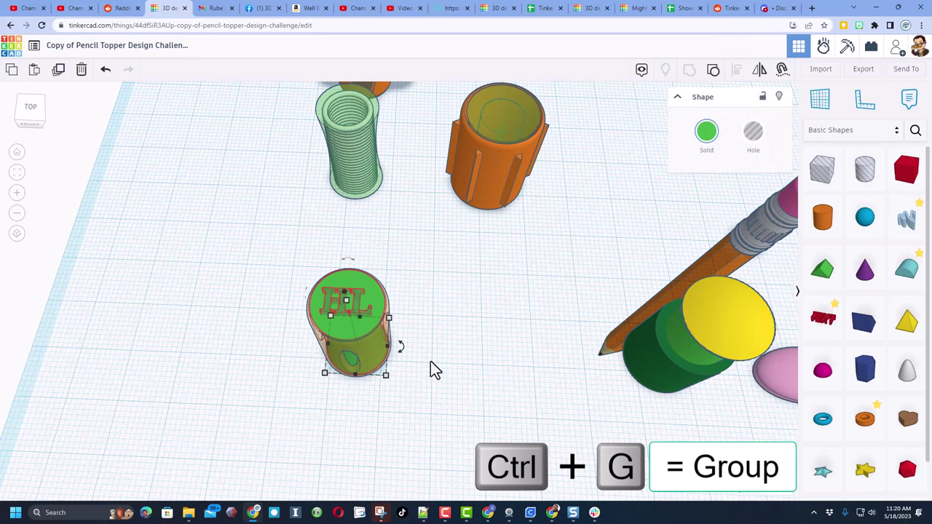
pyautogui.moveTo(427, 407)
pyautogui.mouseDown(button='right')
pyautogui.moveTo(474, 413)
pyautogui.moveTo(515, 381)
pyautogui.moveTo(446, 413)
pyautogui.mouseUp(button='right')
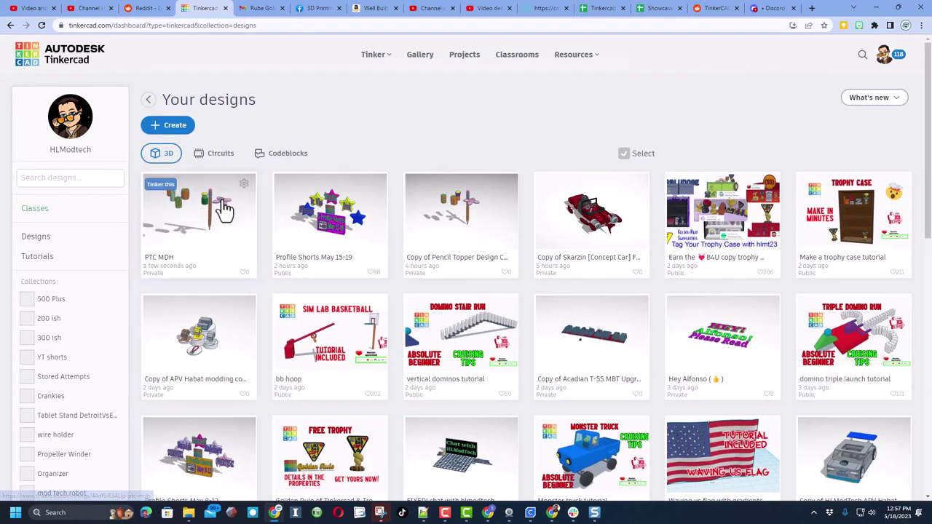
# - In the design's properties, add the tags adskPencilChallenge and hlmt23
pyautogui.click(245, 185)
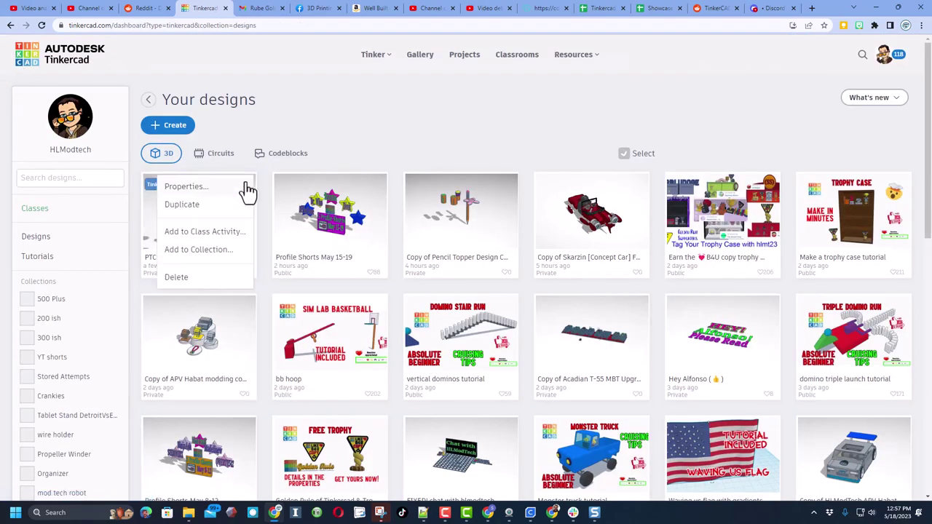
pyautogui.click(234, 188)
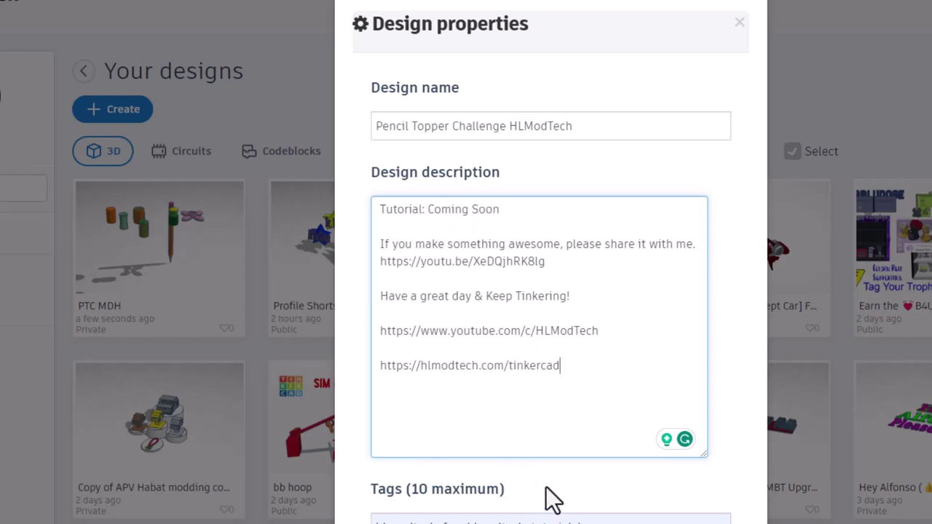
pyautogui.scroll(-1, 551, 500)
pyautogui.click(619, 453)
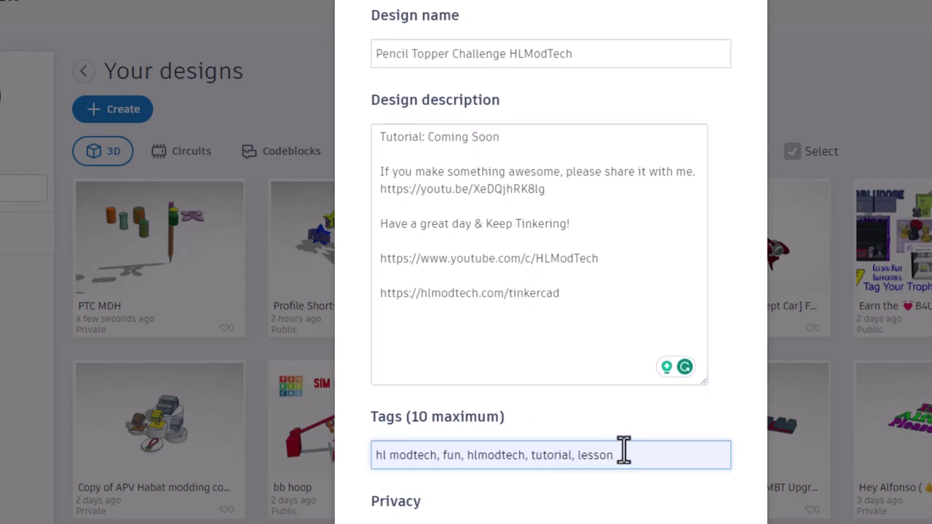
pyautogui.scroll(-2, 515, 427)
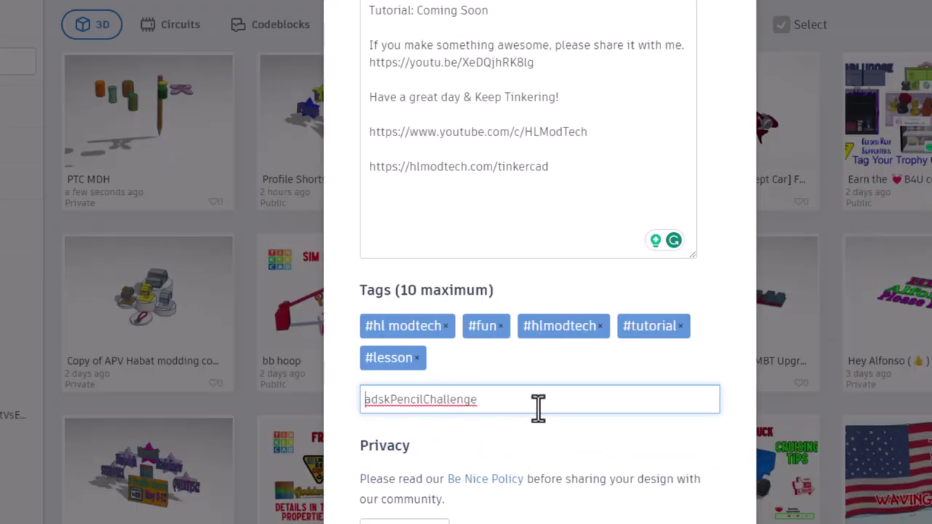
pyautogui.press('Return')
pyautogui.click(529, 411)
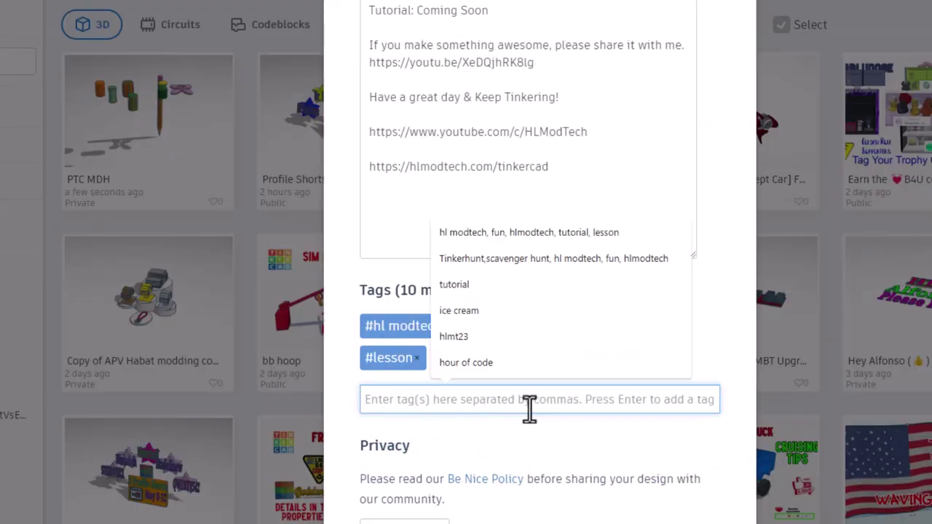
pyautogui.click(502, 337)
pyautogui.press('Return')
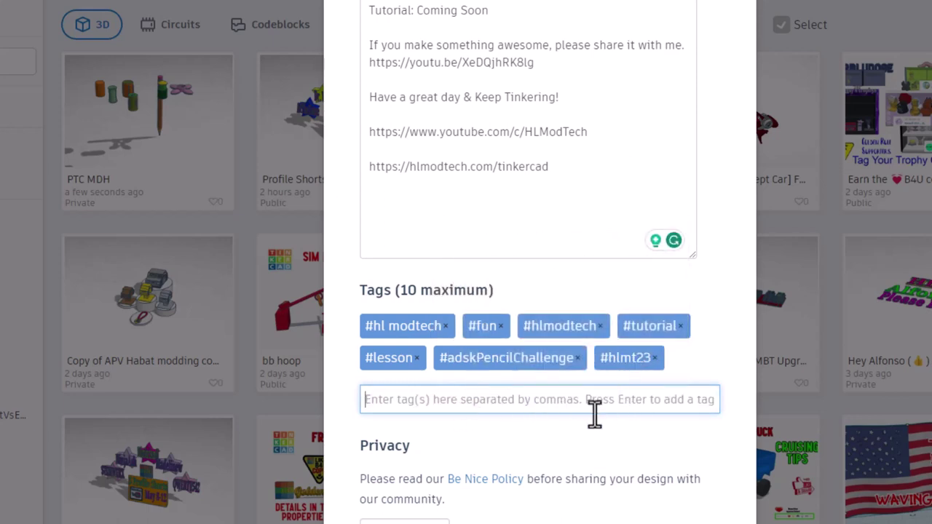
pyautogui.scroll(-3, 595, 415)
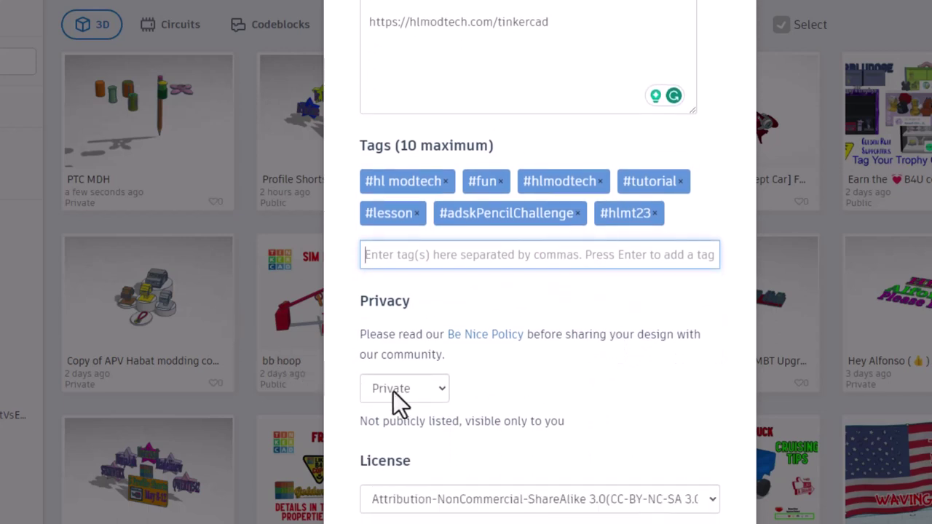
# - Make the design Public with the Attribution-NoDerivs 3.0 licence and save changes
pyautogui.click(395, 392)
pyautogui.click(394, 446)
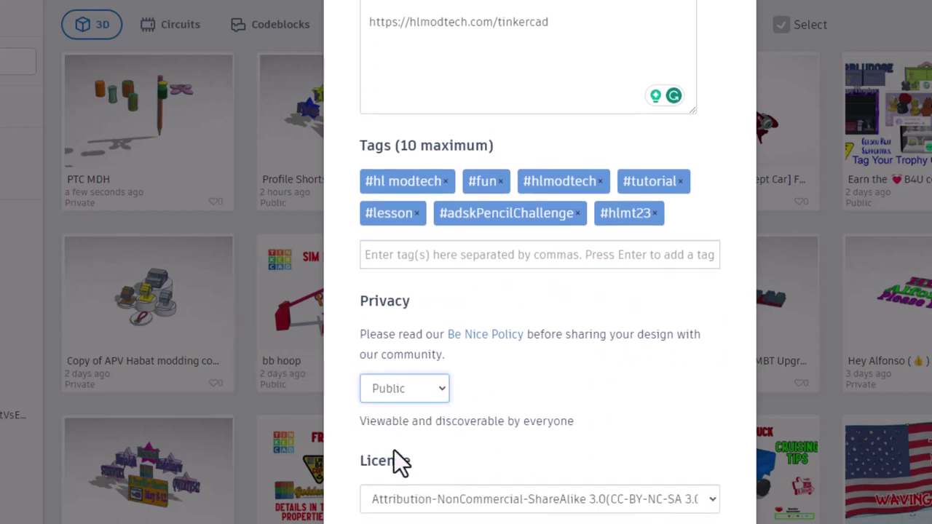
pyautogui.scroll(-3, 549, 412)
pyautogui.click(525, 354)
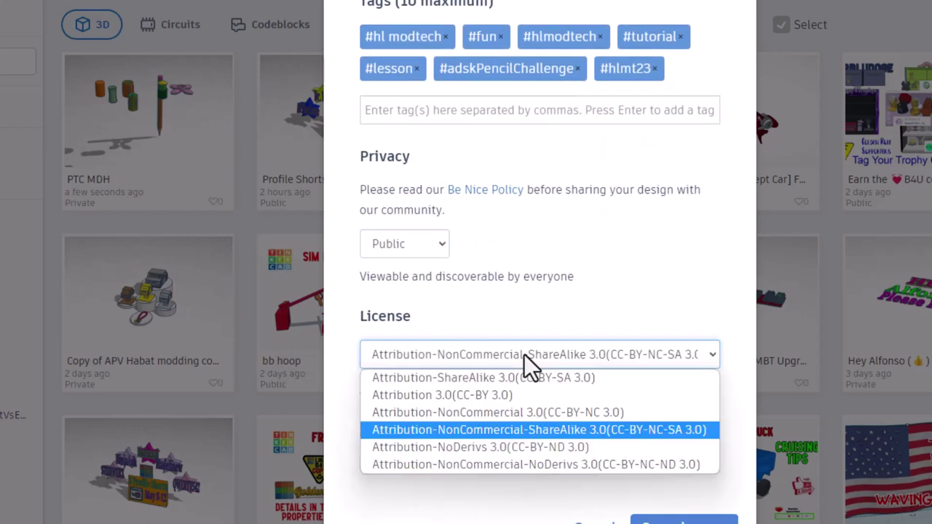
pyautogui.click(496, 447)
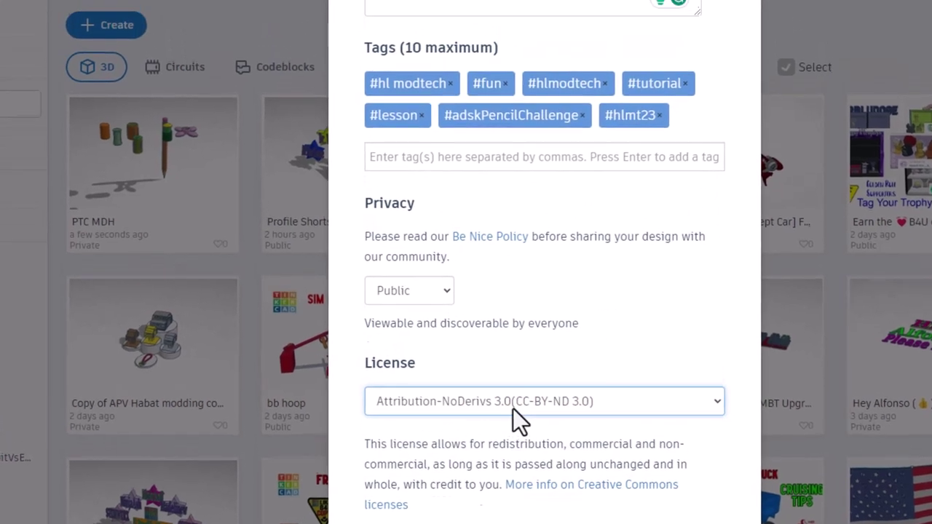
pyautogui.scroll(5, 510, 379)
pyautogui.scroll(-5, 539, 342)
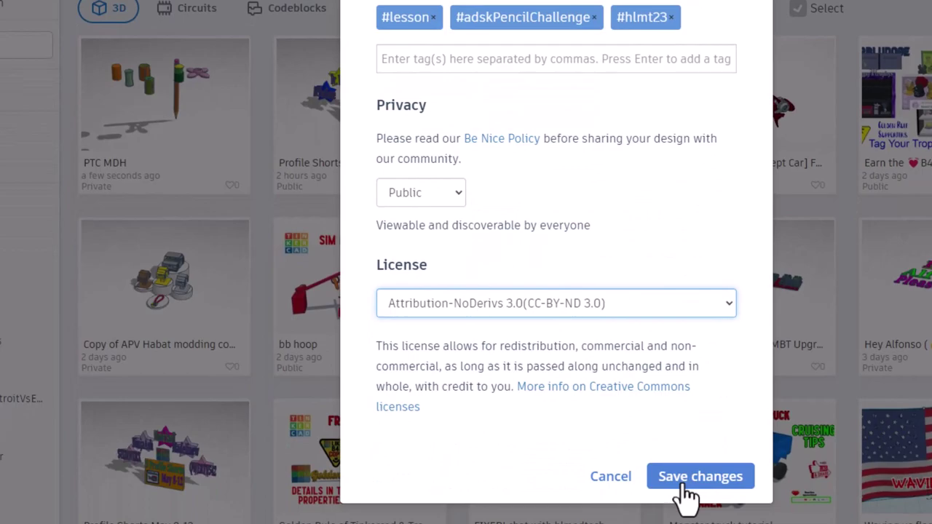
pyautogui.click(684, 487)
# - Upload the Pencil Topper Tutorial PNG and set it as the design's cover image
pyautogui.click(159, 123)
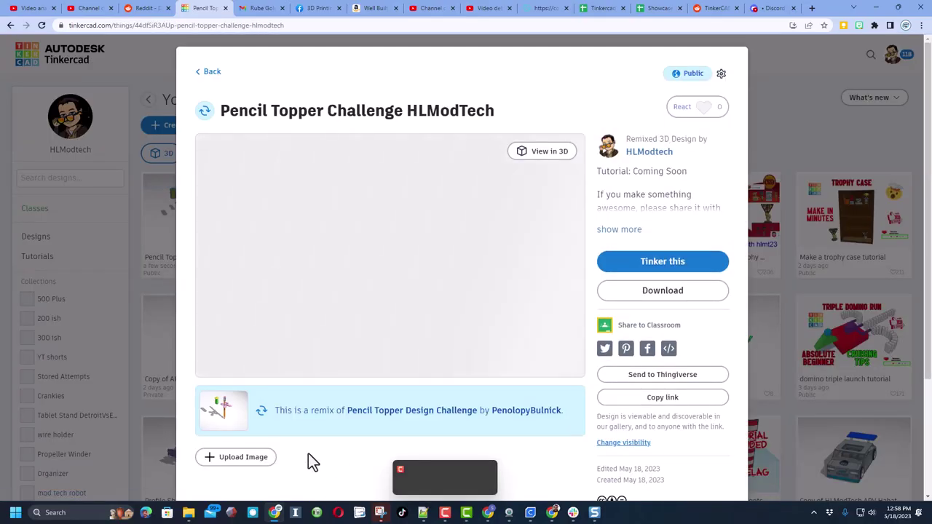
pyautogui.click(231, 460)
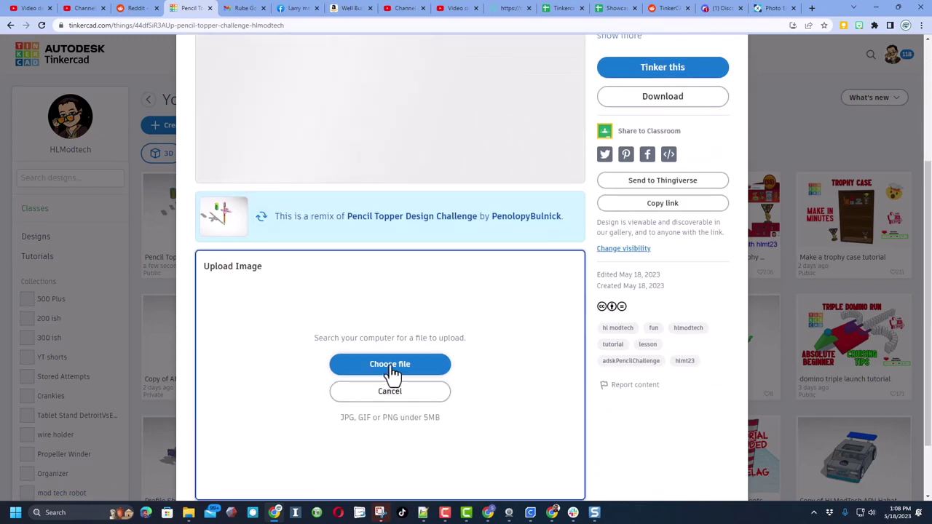
pyautogui.click(388, 362)
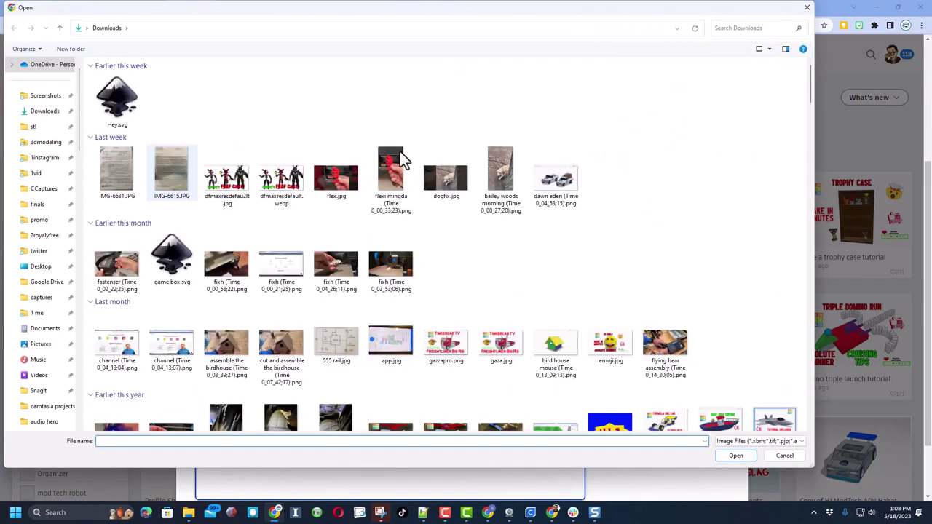
pyautogui.doubleClick(795, 102)
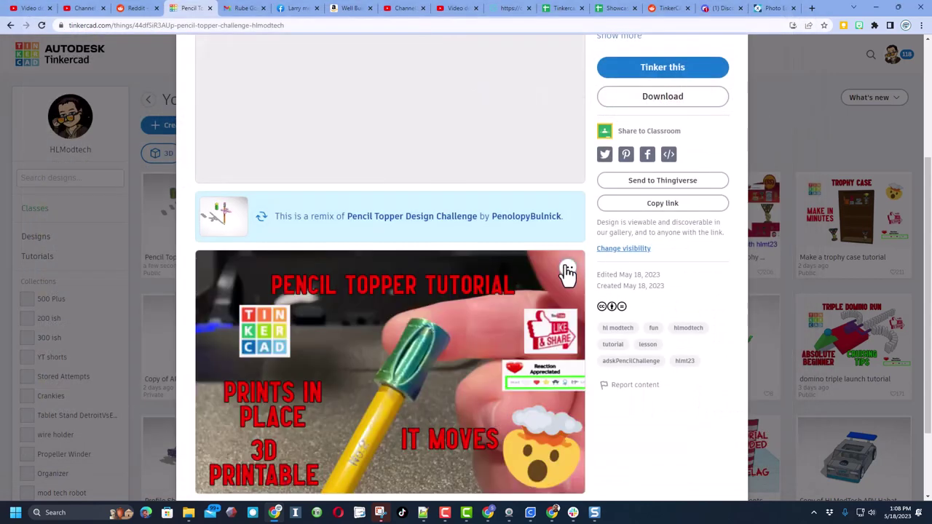
pyautogui.click(568, 270)
pyautogui.click(532, 296)
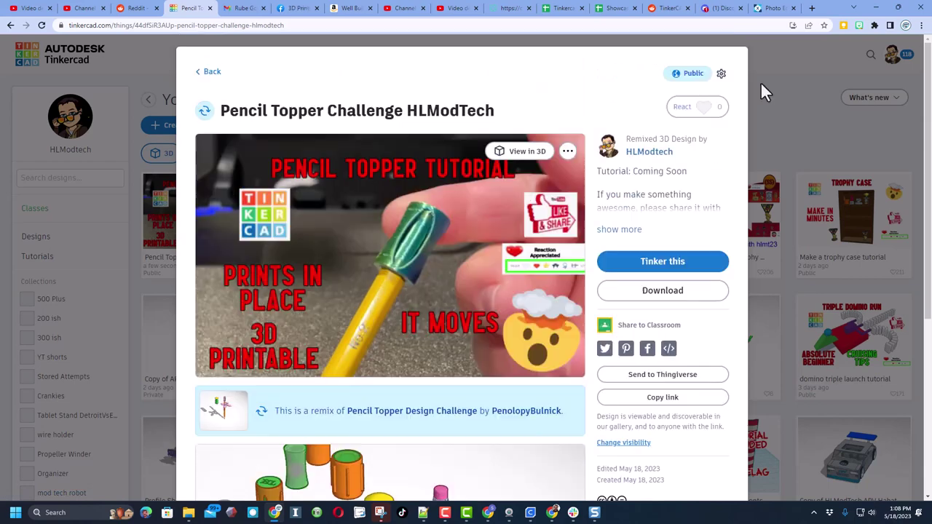
pyautogui.click(761, 81)
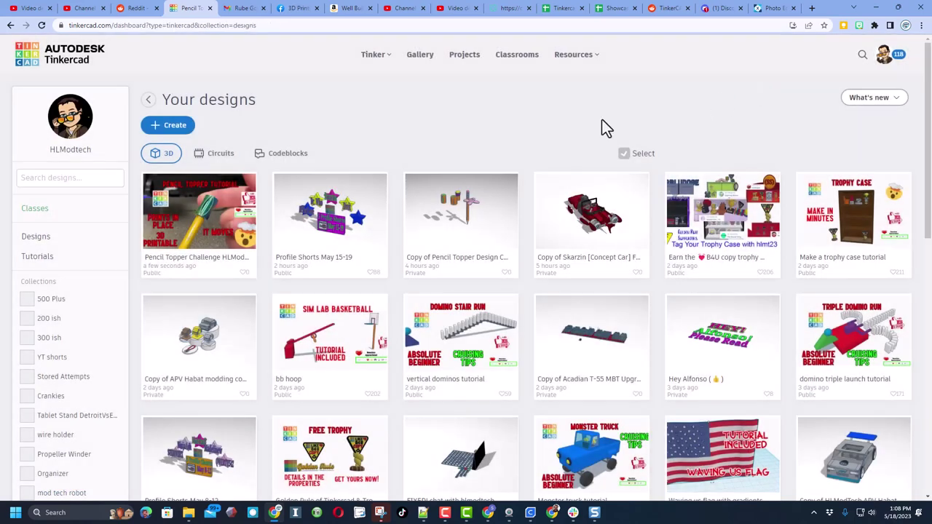
# - In the Gallery with Staff picks unchecked, open Super Fyyran and react with the Awesome star
pyautogui.click(421, 64)
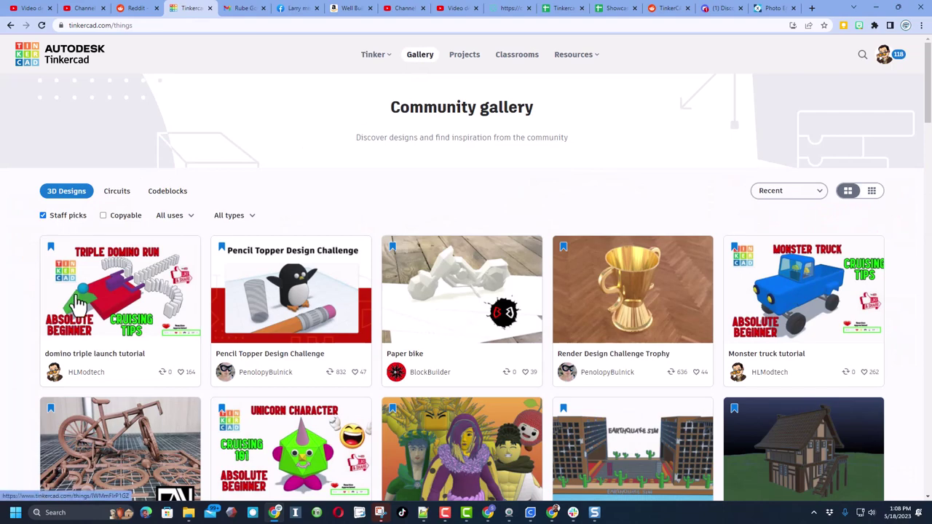
pyautogui.click(107, 289)
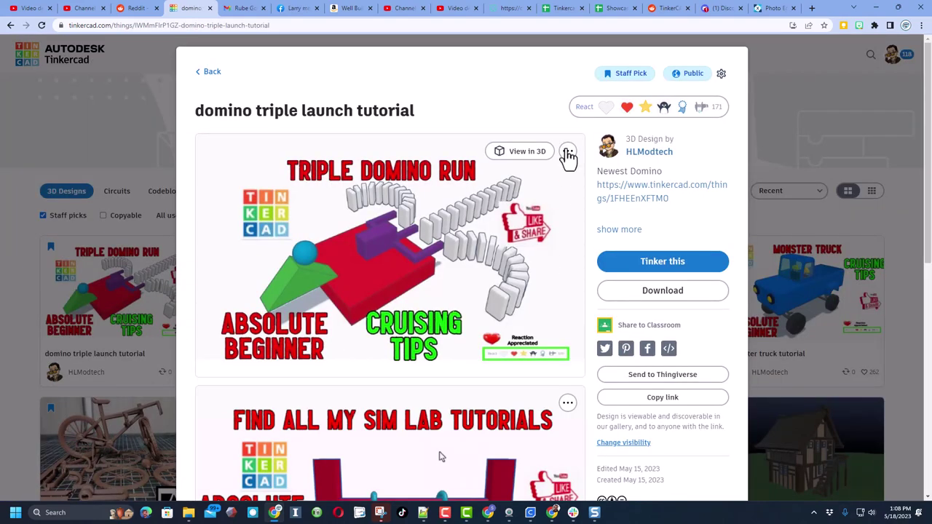
pyautogui.click(102, 142)
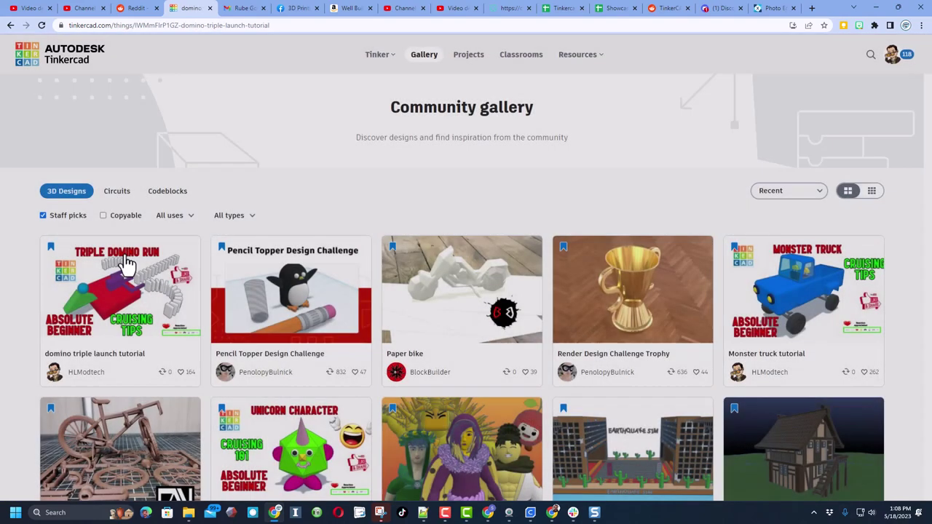
pyautogui.click(43, 216)
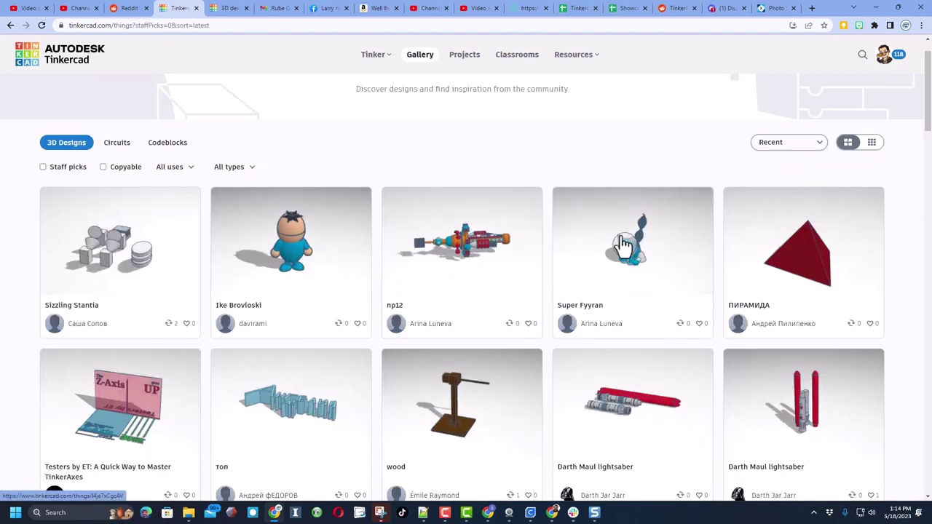
pyautogui.click(624, 219)
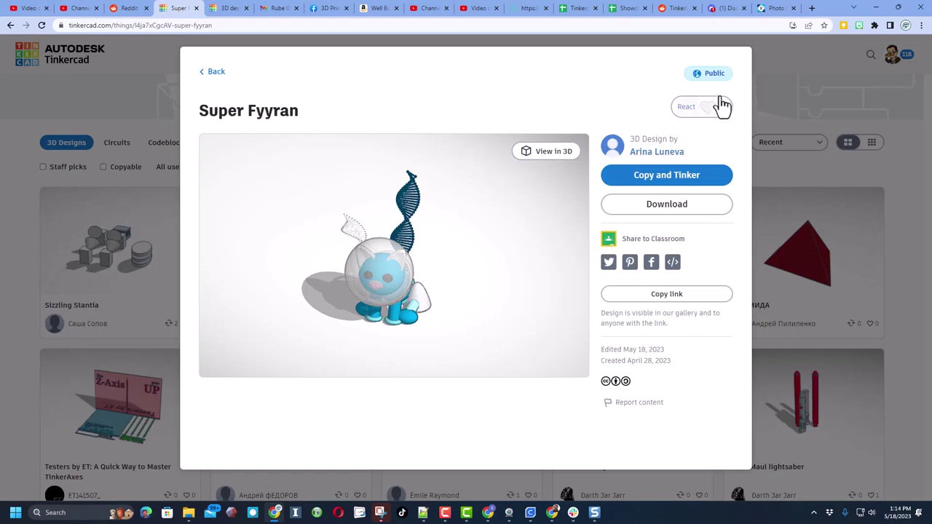
pyautogui.click(707, 109)
pyautogui.click(654, 160)
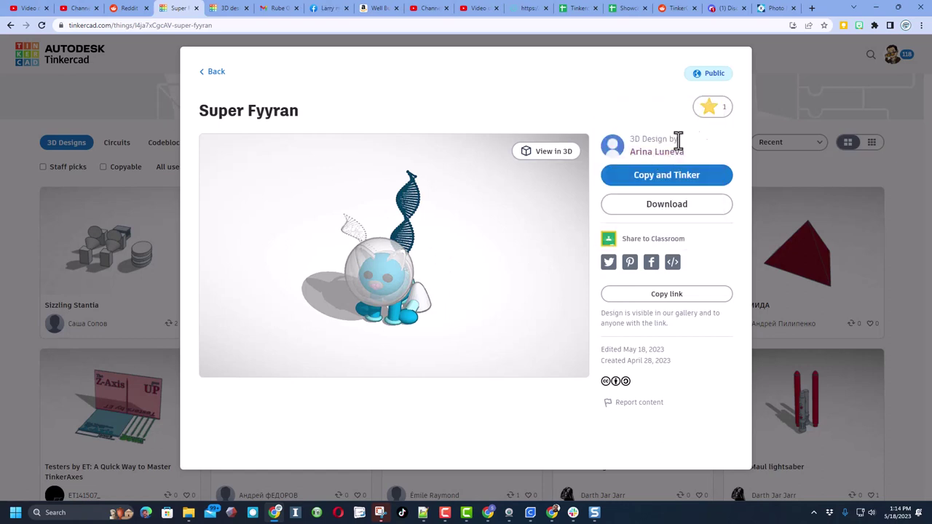
# - Close the Super Fyyran page and rename the project to PTC MDH
pyautogui.click(786, 73)
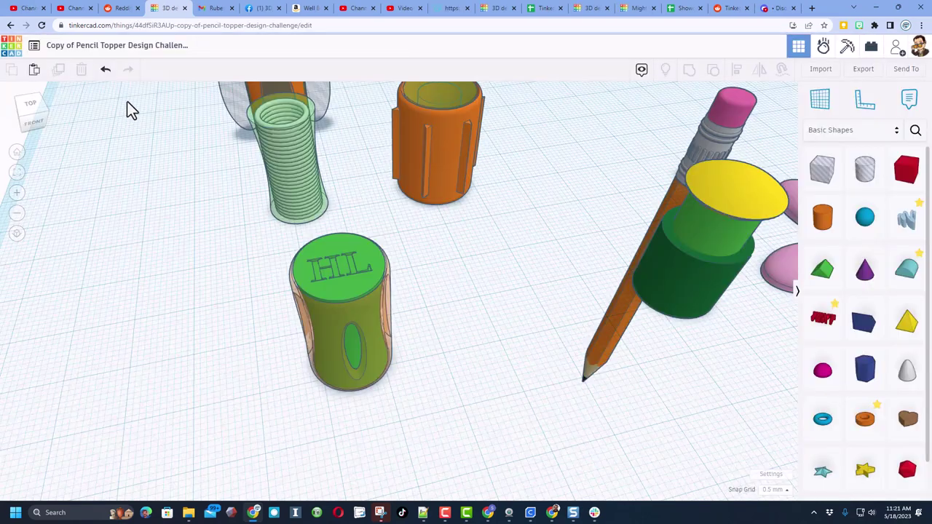
pyautogui.click(122, 45)
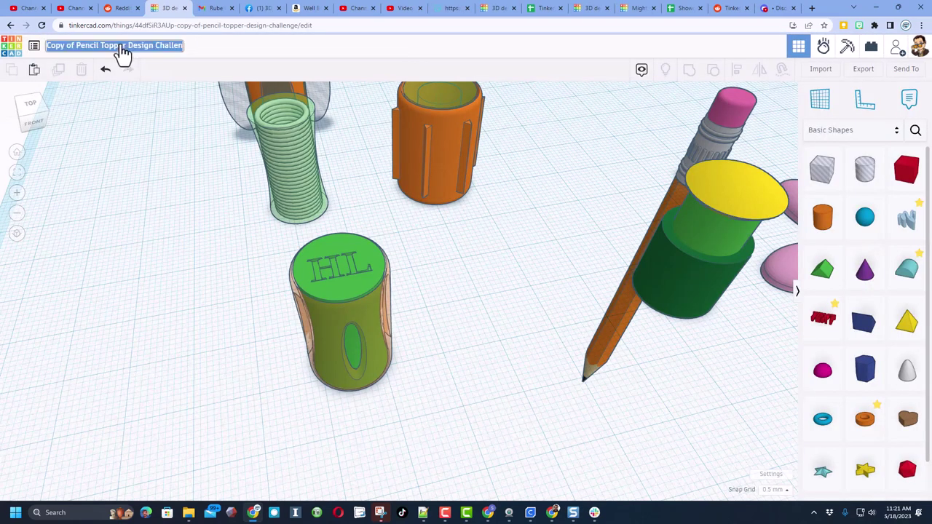
pyautogui.write('PTC MDH')
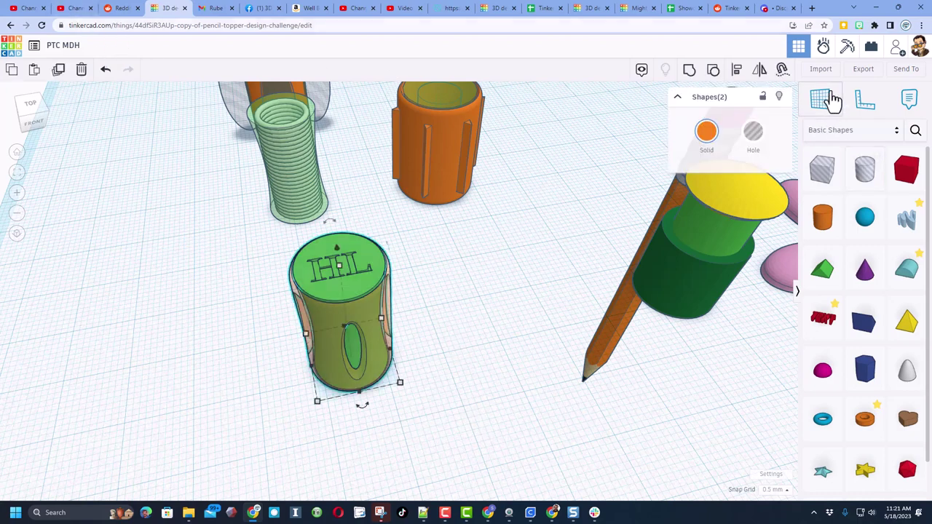
# - Export the selected shapes as PTC MDH.stl into the 3dmodeling folder
pyautogui.click(861, 70)
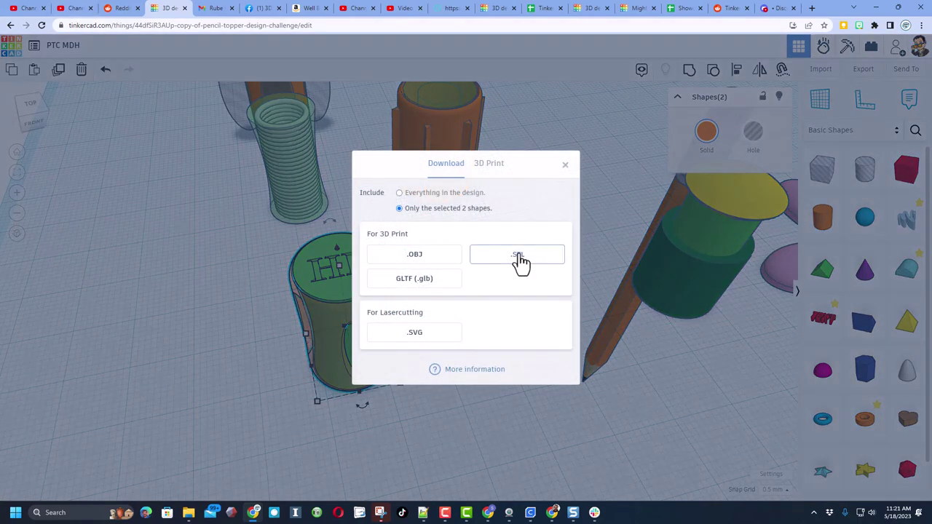
pyautogui.click(518, 264)
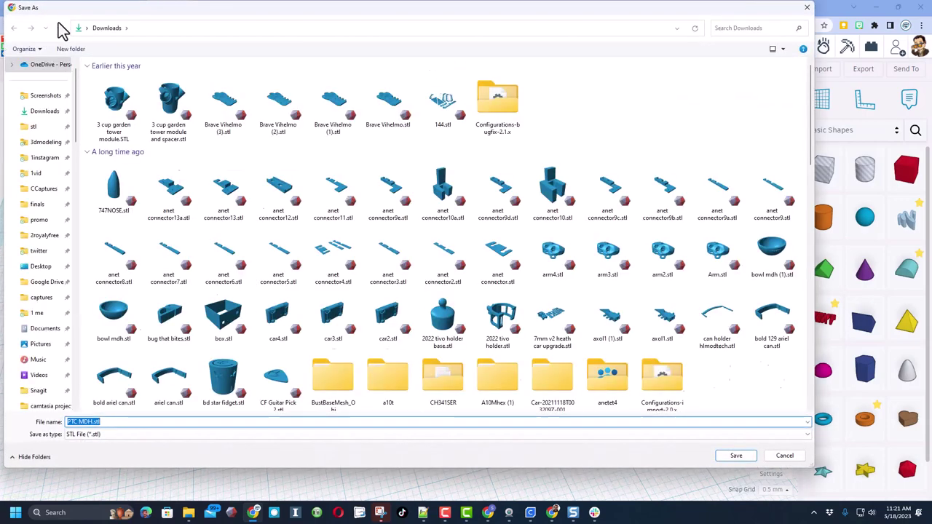
pyautogui.click(44, 143)
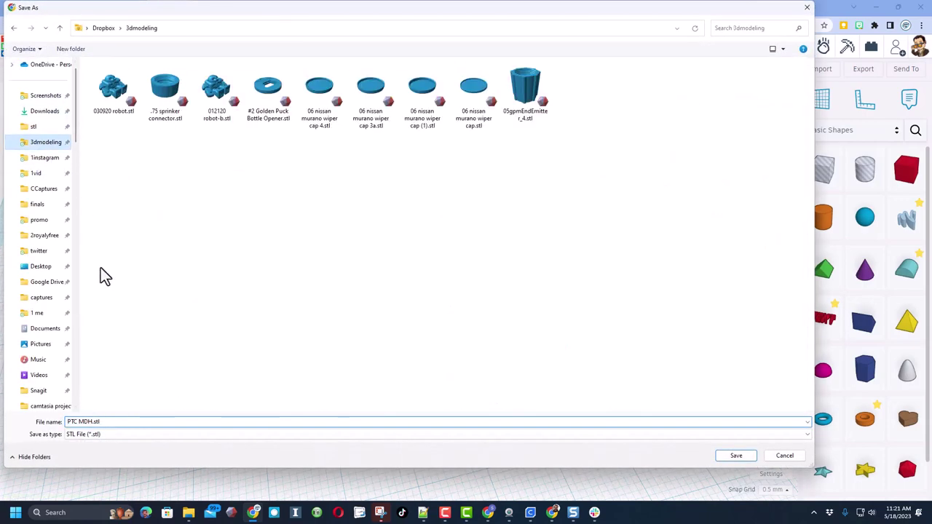
pyautogui.click(733, 457)
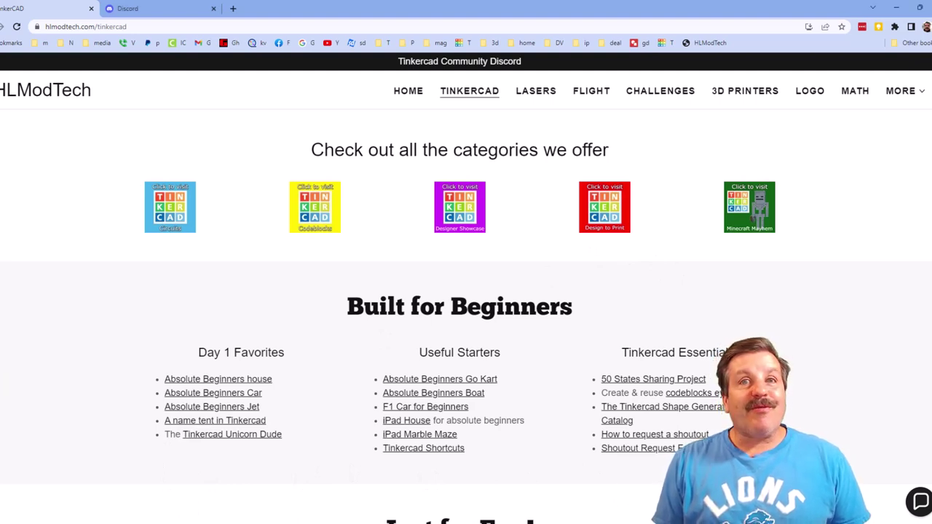
# - Toggle the Contact Us chat, open the Tinkercad Community Discord invite, then return to the first tab
pyautogui.click(919, 501)
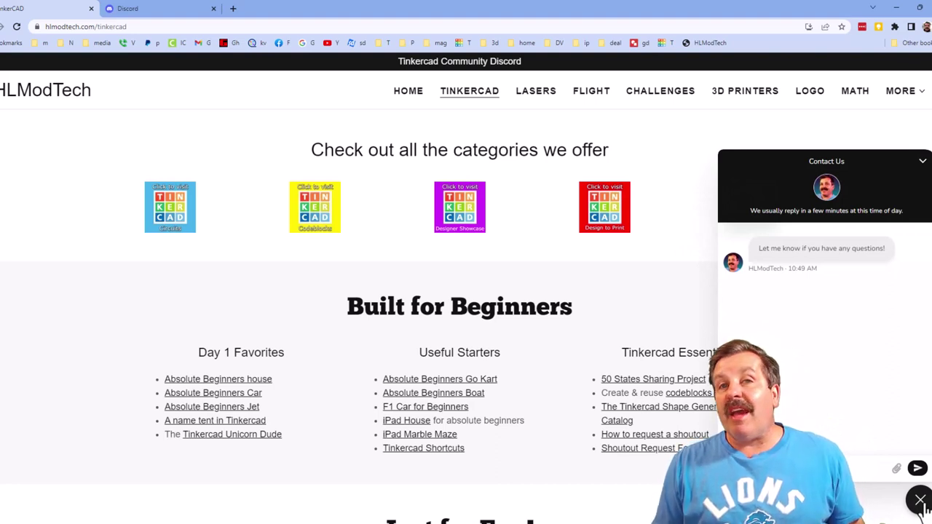
pyautogui.click(920, 501)
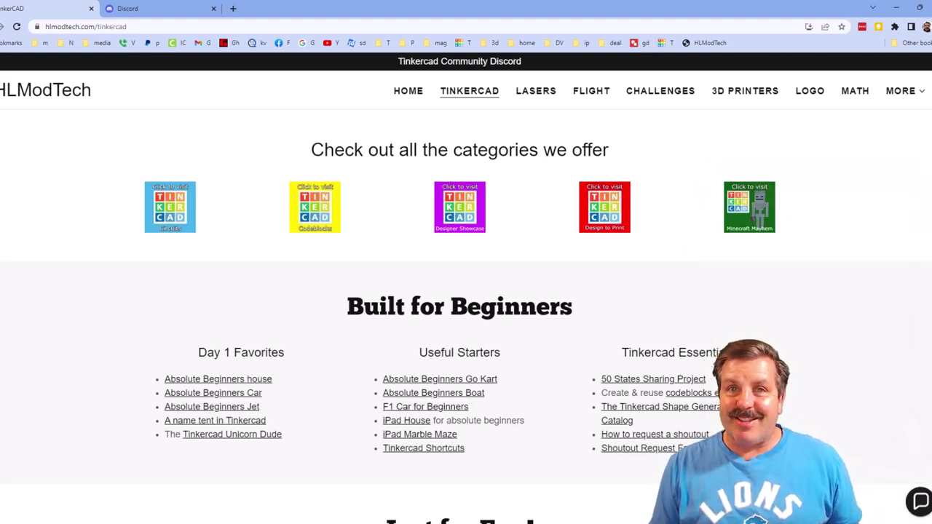
pyautogui.click(461, 63)
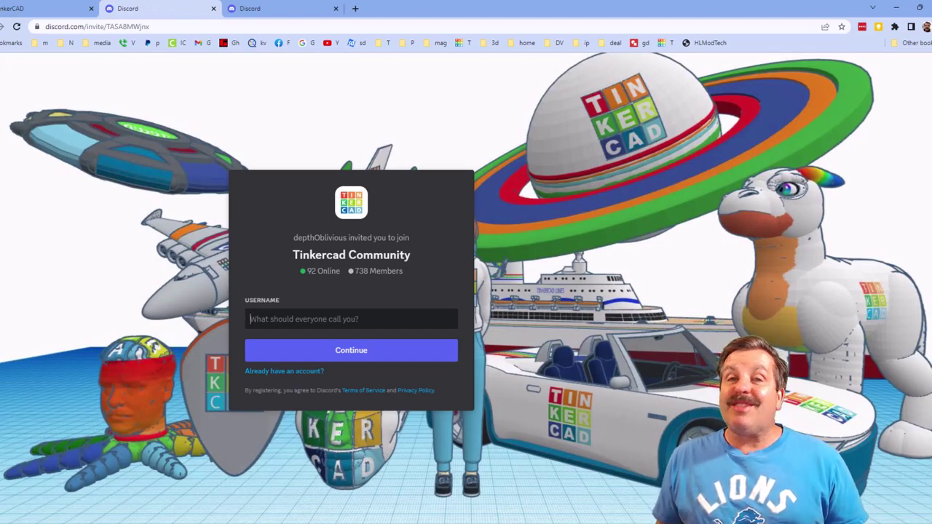
pyautogui.hotkey('ctrl', '1')
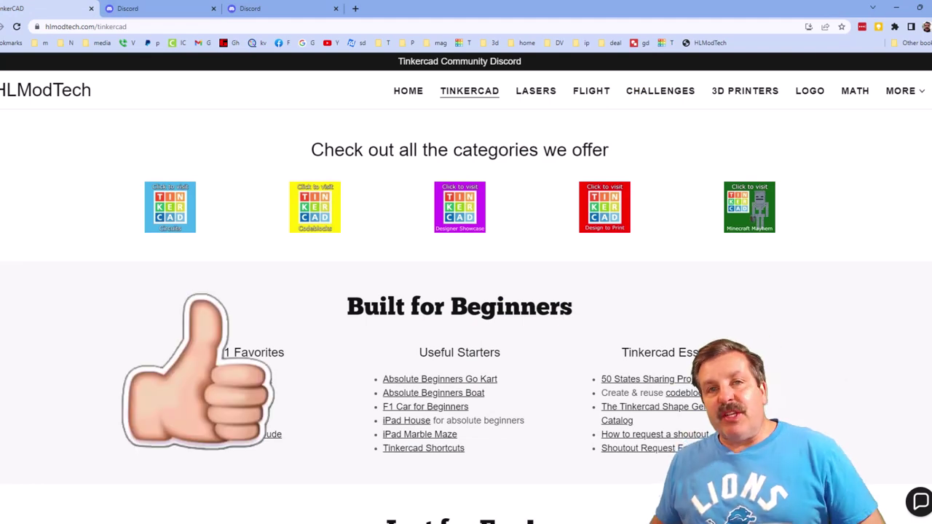